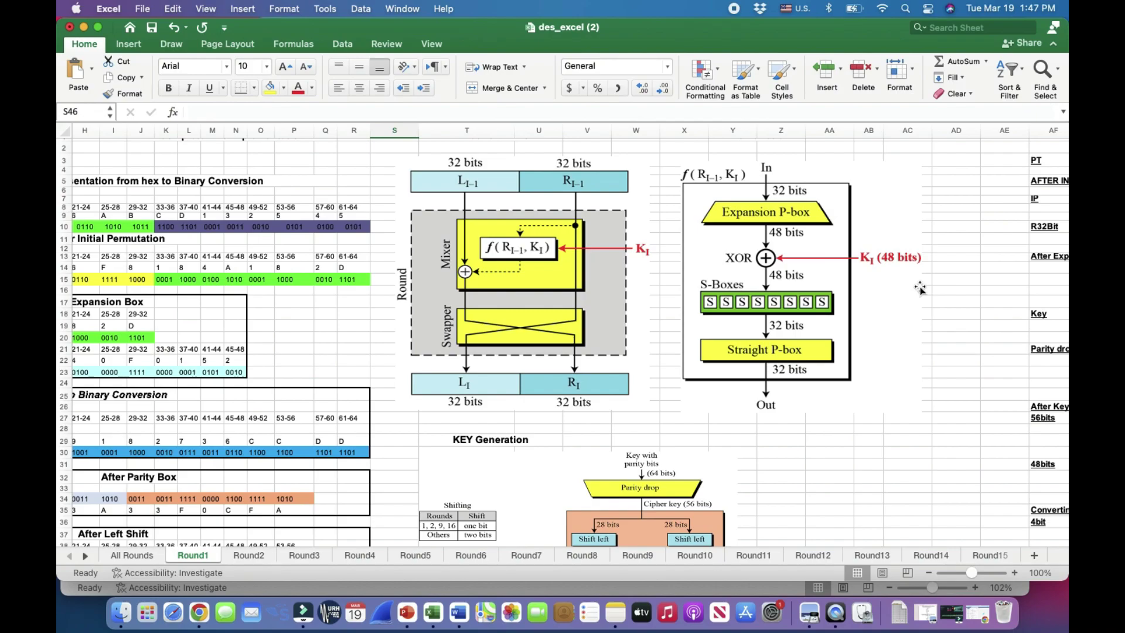
# Switch to the DES_Cipher workbook and look over the encryption rounds on the DES Cipher sheet.
pyautogui.press('super+grave')
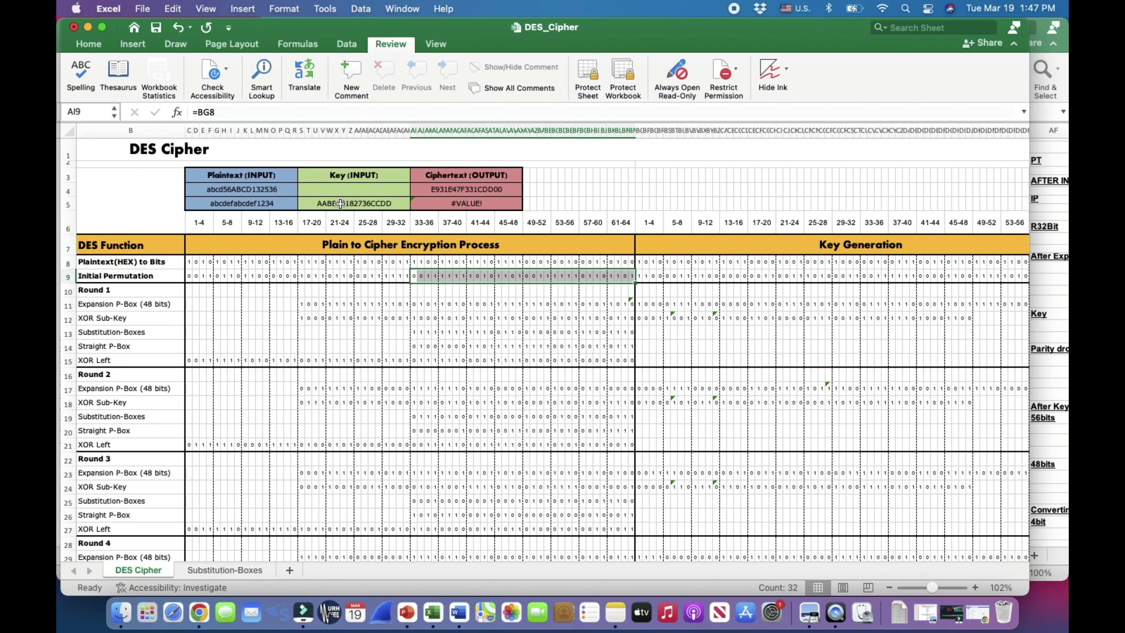
pyautogui.scroll(-3, 340, 203)
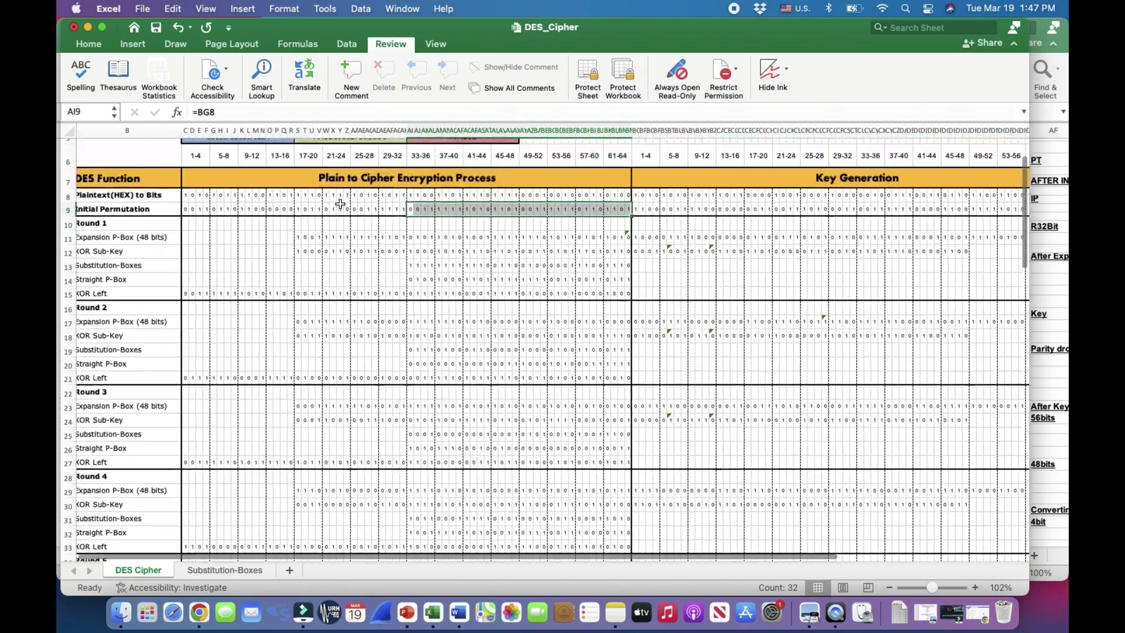
pyautogui.scroll(3, 340, 203)
pyautogui.hscroll(1, 340, 203)
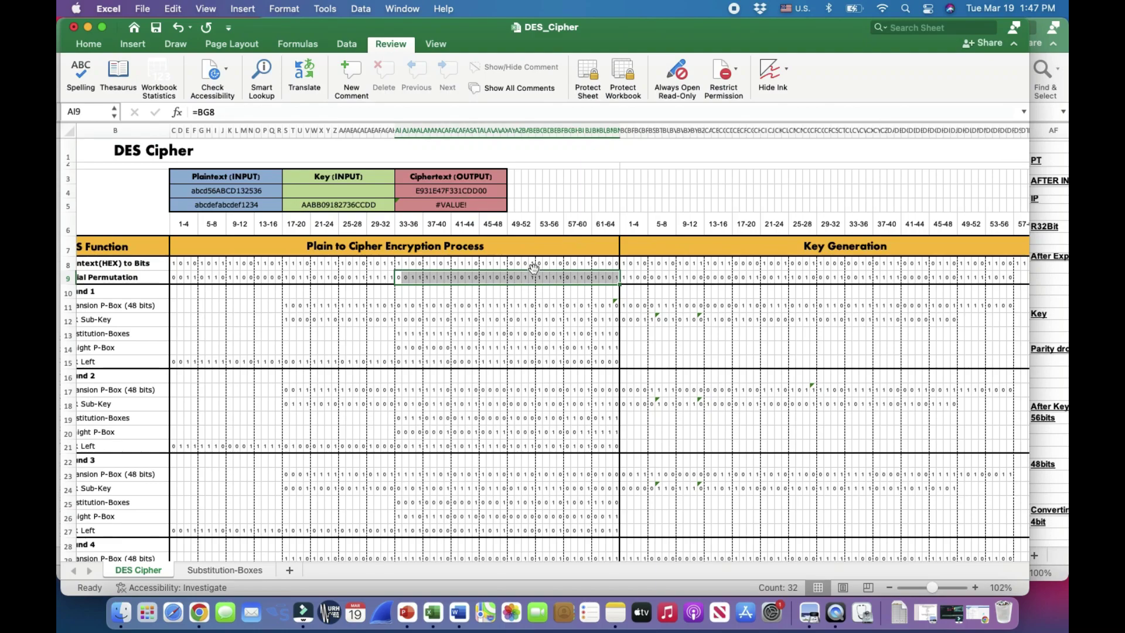
pyautogui.press('super+Tab')
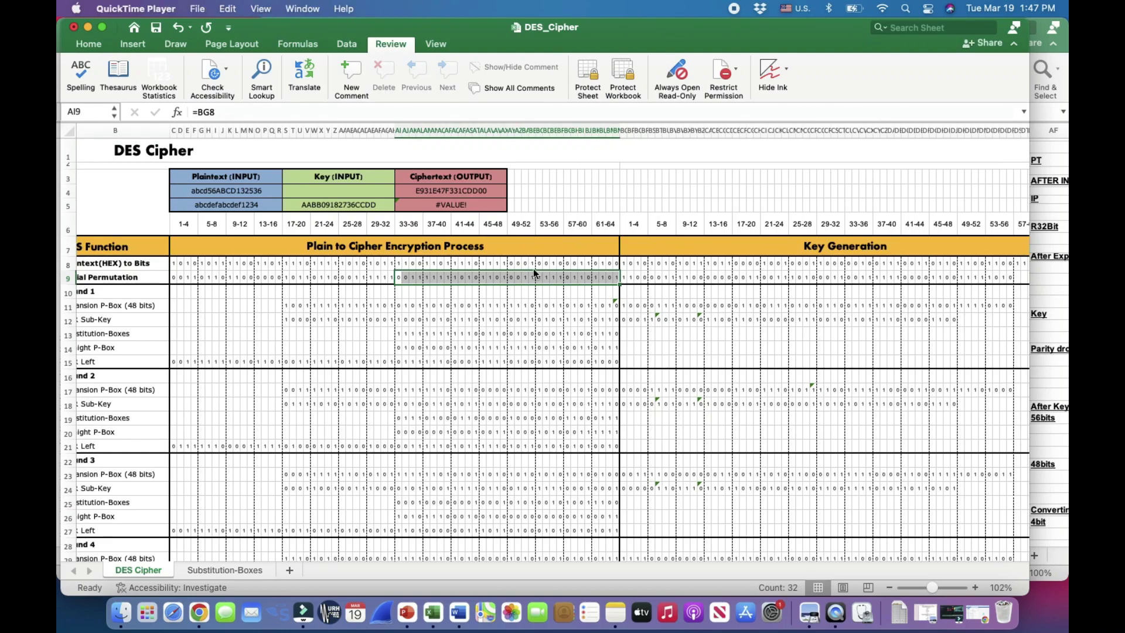
pyautogui.press('super+Tab')
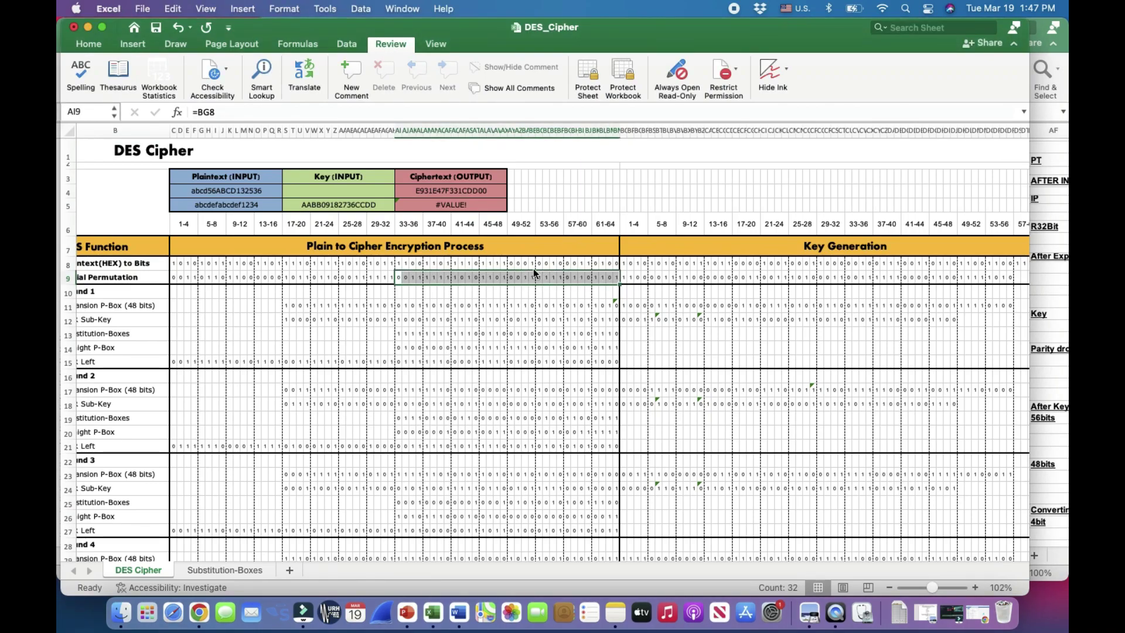
# Check the DES function diagram in the des_excel (2) workbook and return to the DES_Cipher workbook.
pyautogui.press('super+grave')
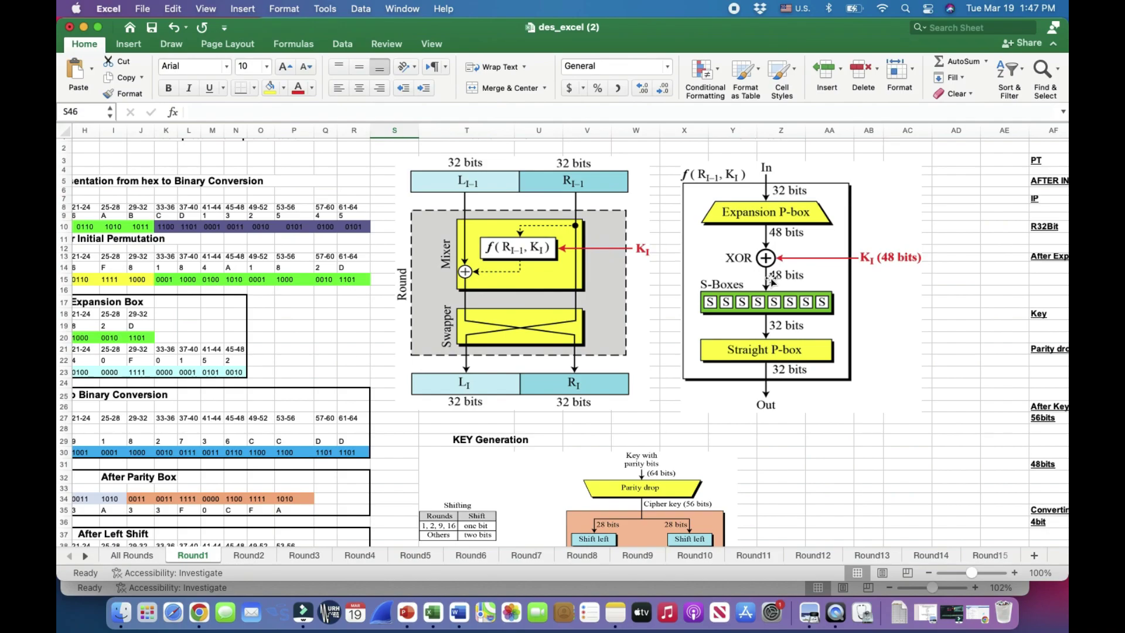
pyautogui.press('super+Tab')
pyautogui.press('super+Tab')
pyautogui.press('super+grave')
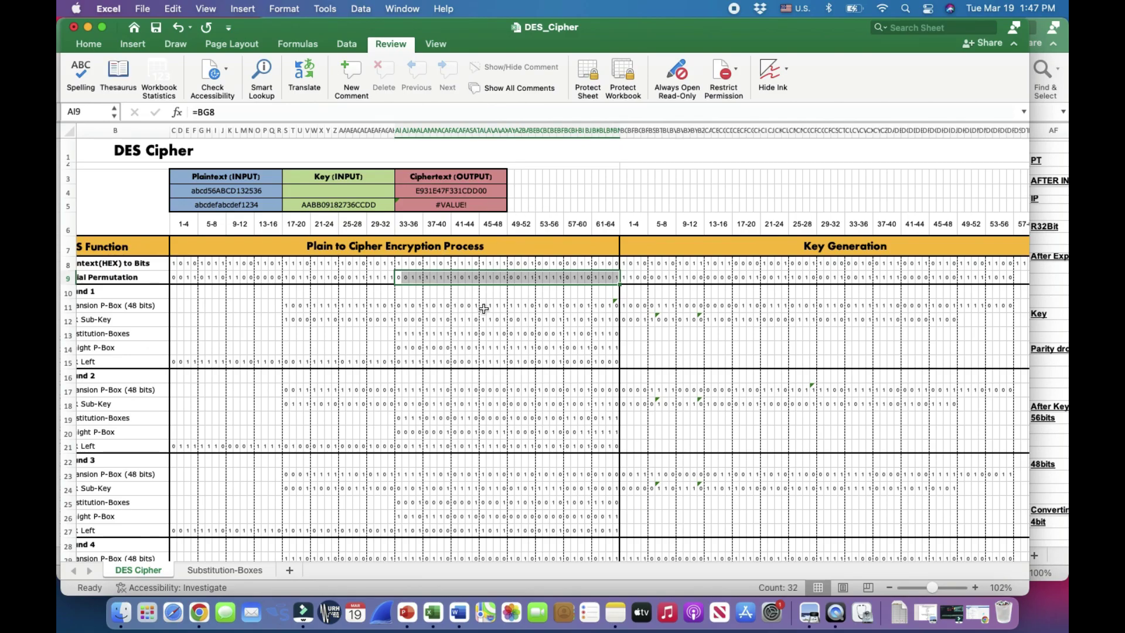
# Examine the Round 1 rows across the Plain to Cipher Encryption Process and Key Generation sections.
pyautogui.scroll(-5, 483, 308)
pyautogui.scroll(5, 483, 309)
pyautogui.hscroll(-2, 483, 309)
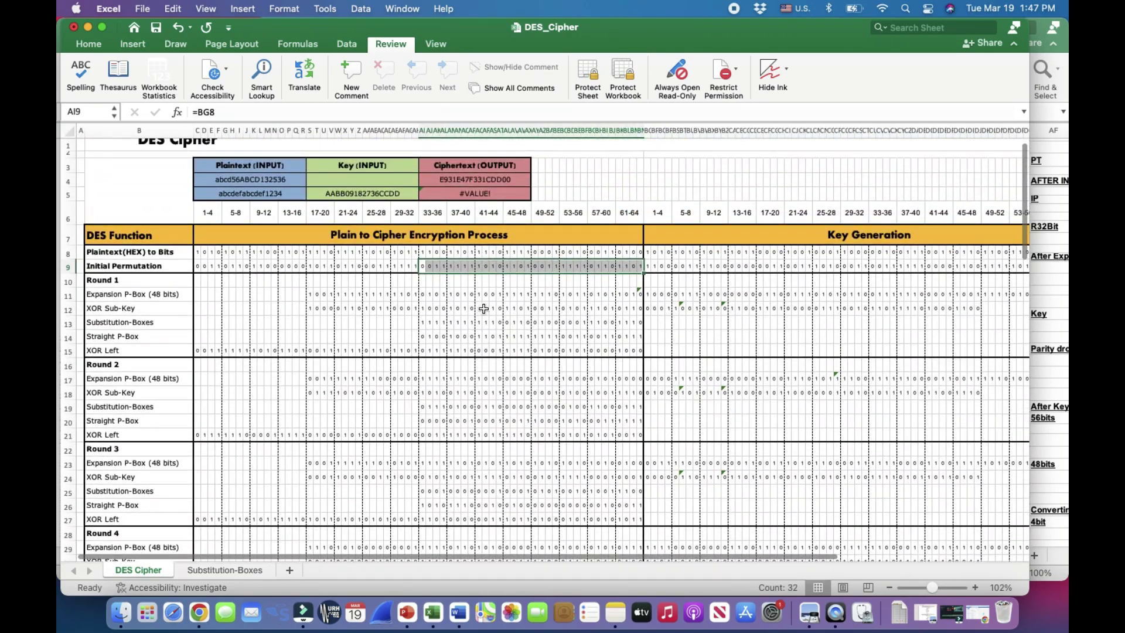
pyautogui.scroll(1, 483, 309)
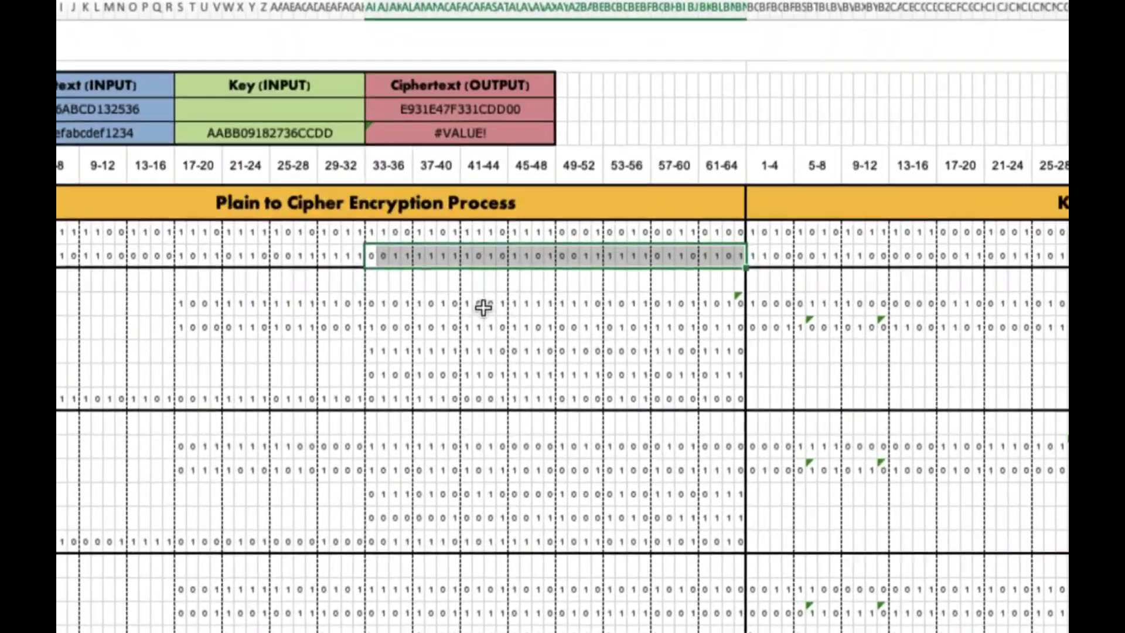
pyautogui.hscroll(5, 467, 329)
pyautogui.scroll(-1, 467, 329)
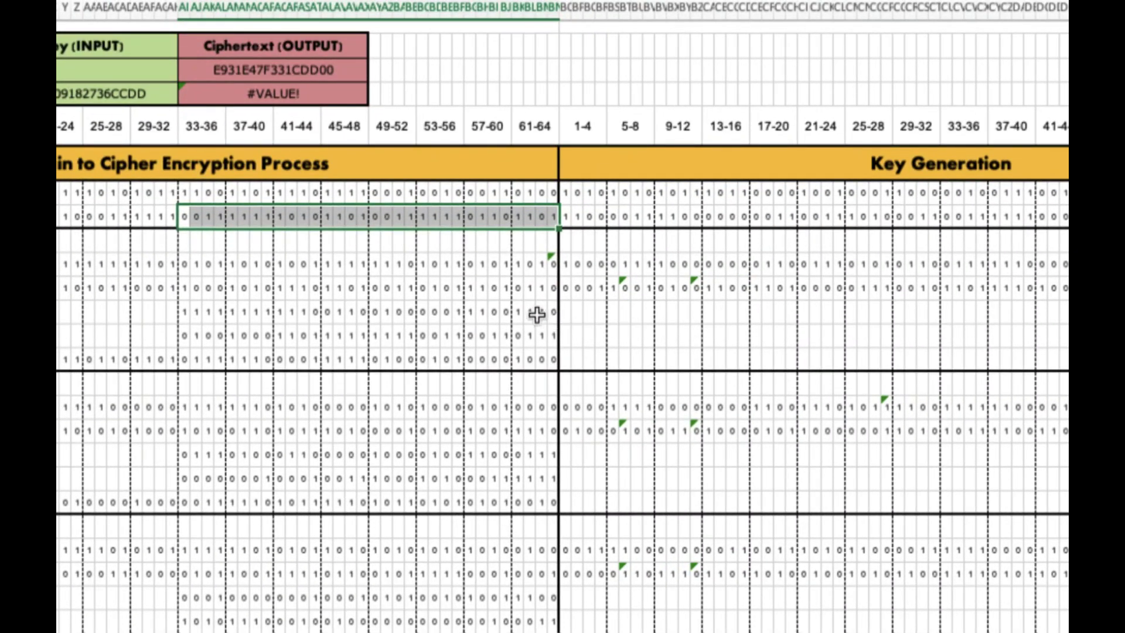
pyautogui.hscroll(-5, 535, 314)
pyautogui.scroll(1, 535, 314)
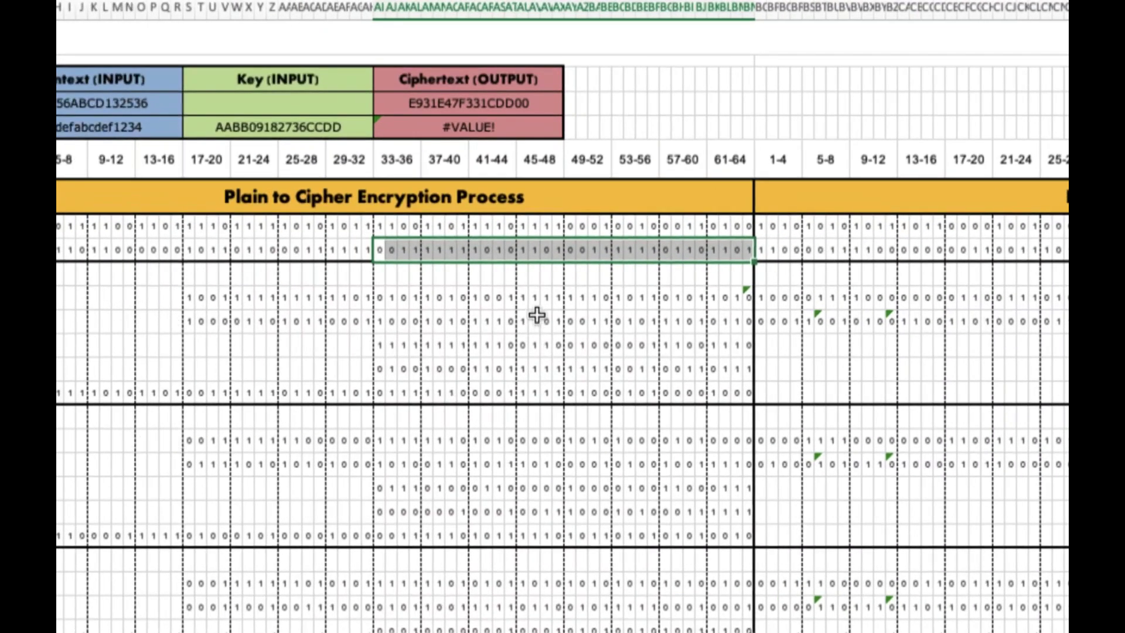
# Inspect the first Round 1 bits in the XOR Sub-Key and Expansion P-Box rows, along with the Key Generation rows for that round.
pyautogui.click(190, 322)
pyautogui.moveTo(194, 323); pyautogui.dragTo(202, 322)
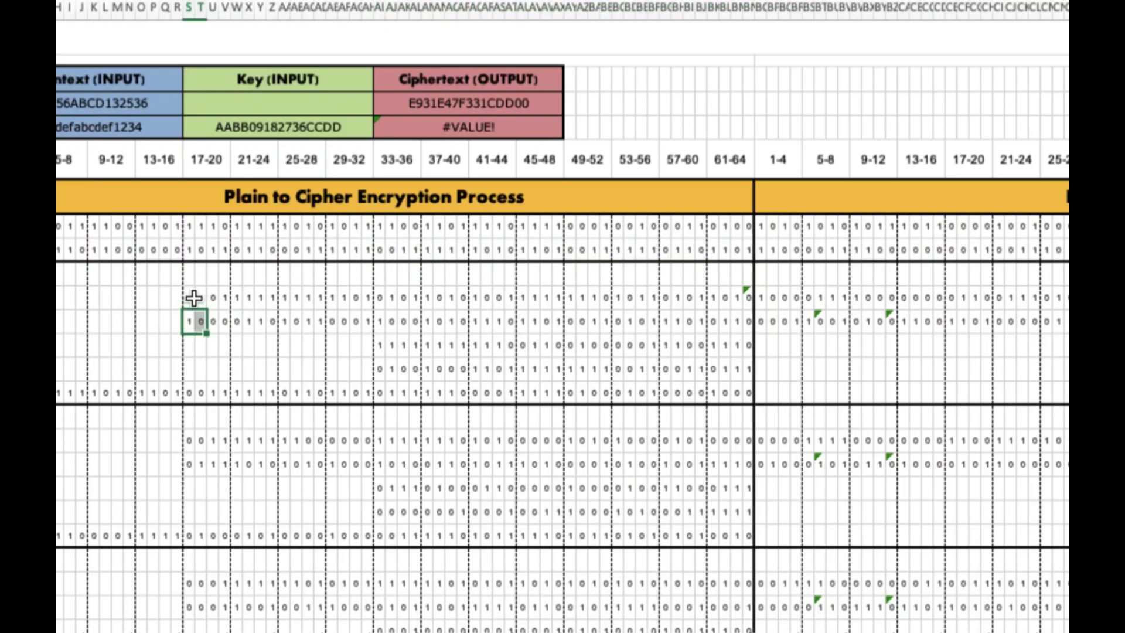
pyautogui.click(194, 298)
pyautogui.hscroll(10, 464, 333)
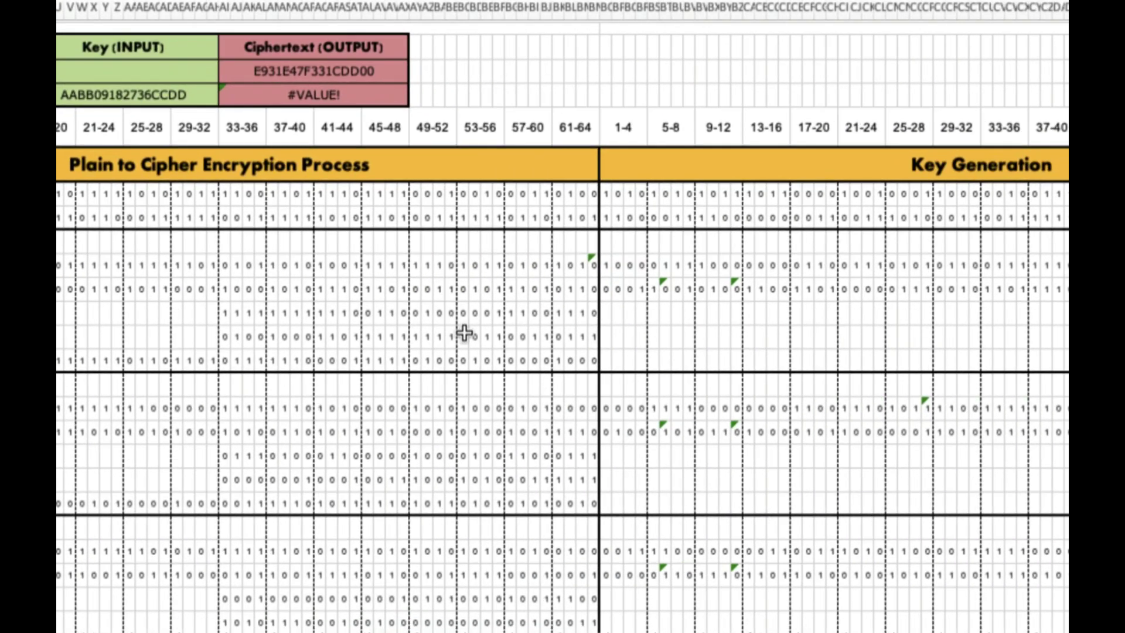
pyautogui.hscroll(7, 809, 321)
pyautogui.scroll(-2, 809, 322)
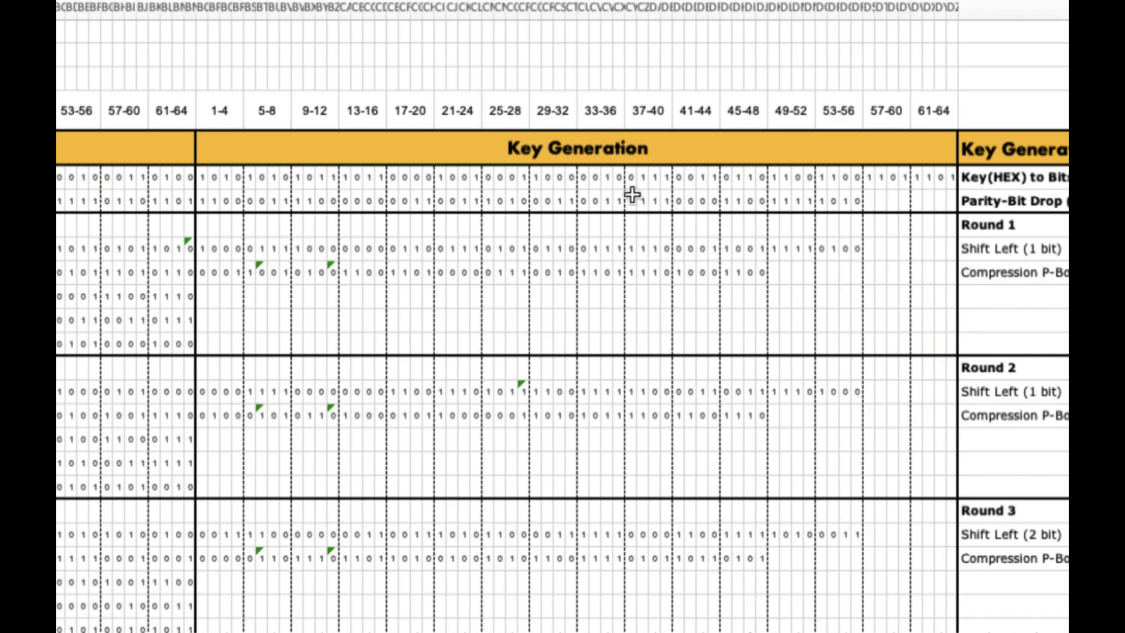
pyautogui.hscroll(-5, 543, 237)
pyautogui.scroll(1, 543, 237)
pyautogui.hscroll(-10, 544, 236)
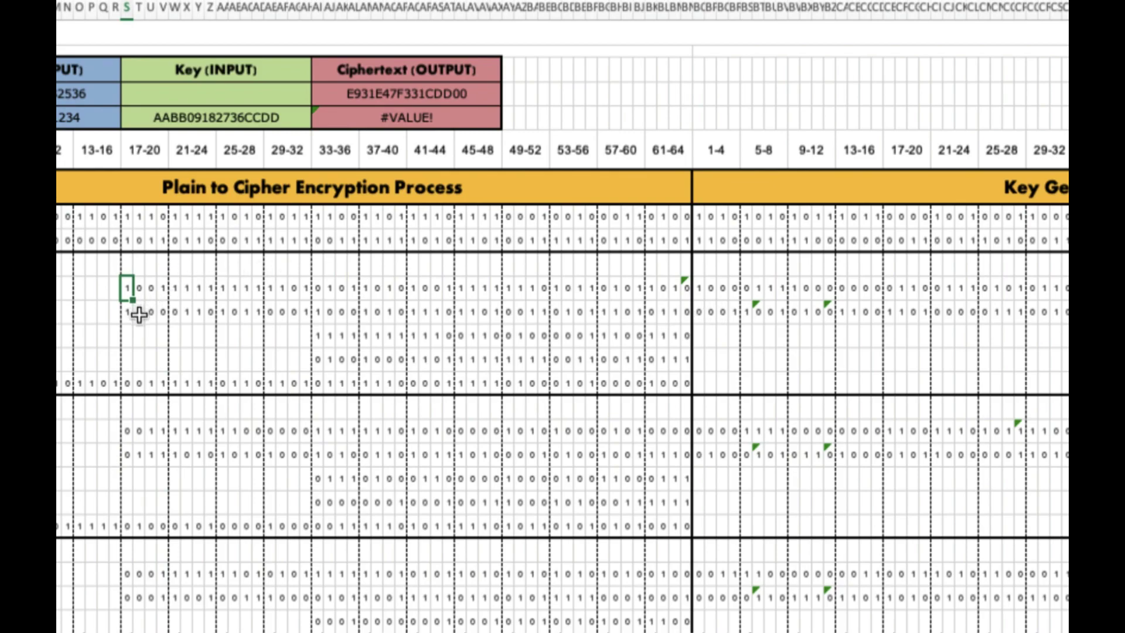
# Compare the third and fourth Round 1 Expansion P-Box bits with the matching compressed key bits and the fourth XOR Sub-Key bit.
pyautogui.click(151, 288)
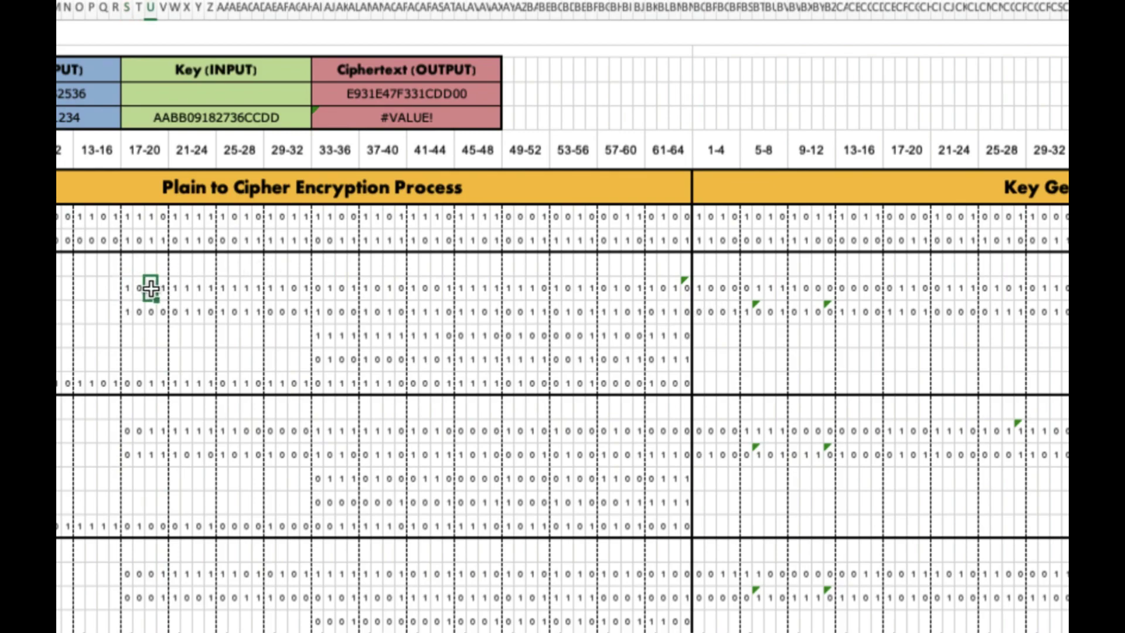
pyautogui.click(725, 312)
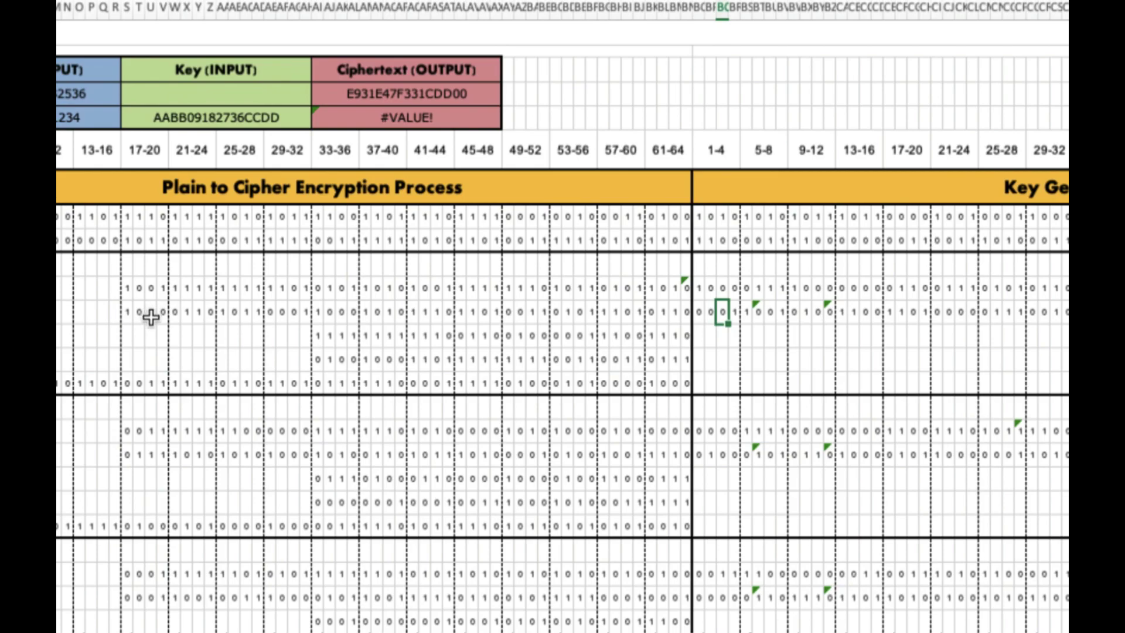
pyautogui.click(164, 286)
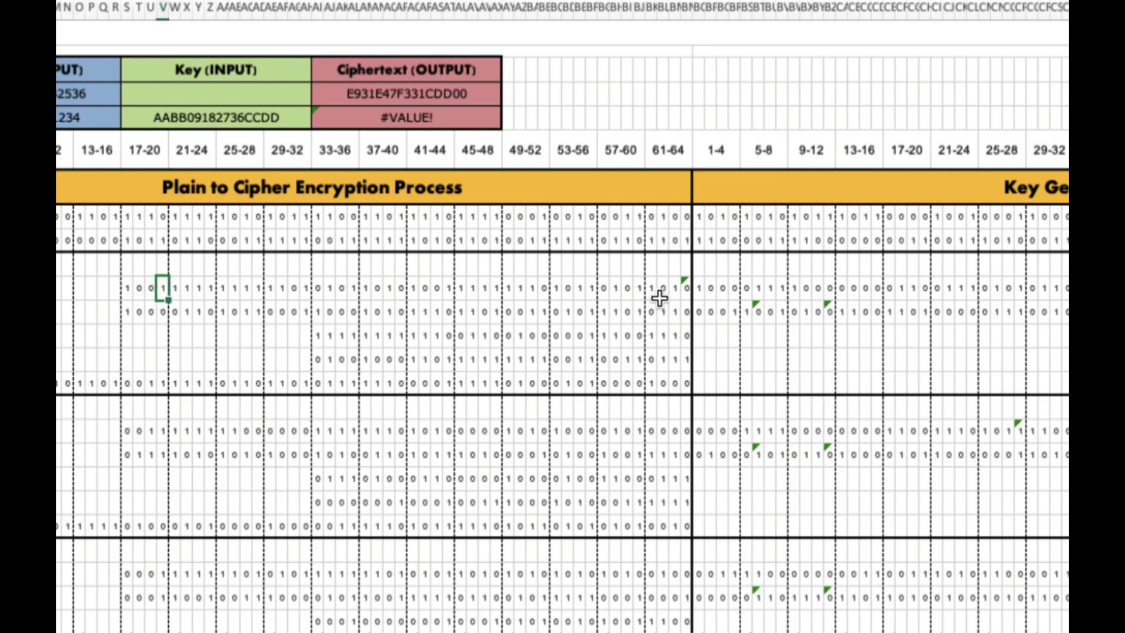
pyautogui.click(735, 315)
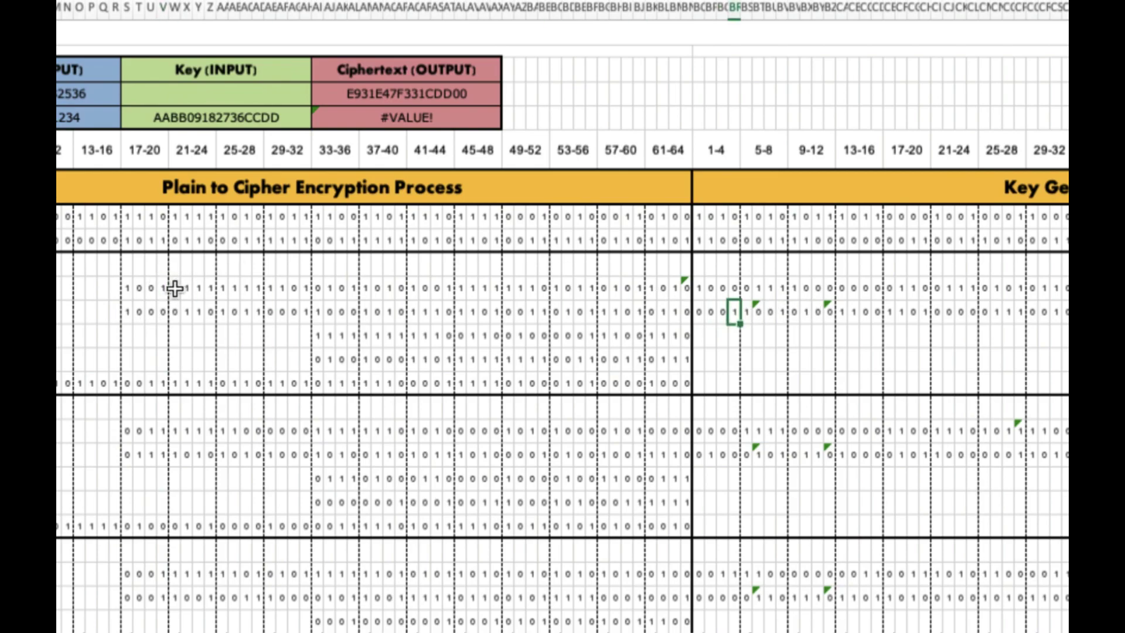
pyautogui.click(162, 315)
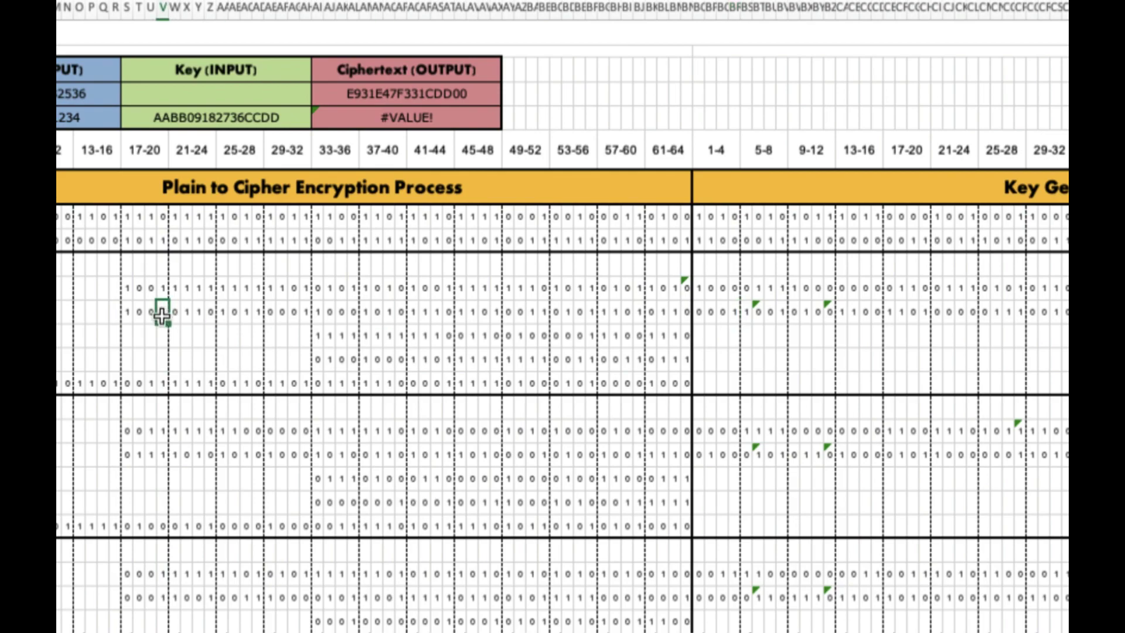
# Select the entire 48-bit Round 1 XOR Sub-Key result and view the S-Boxes stage of the DES function diagram in des_excel (2).
pyautogui.hscroll(-3, 113, 333)
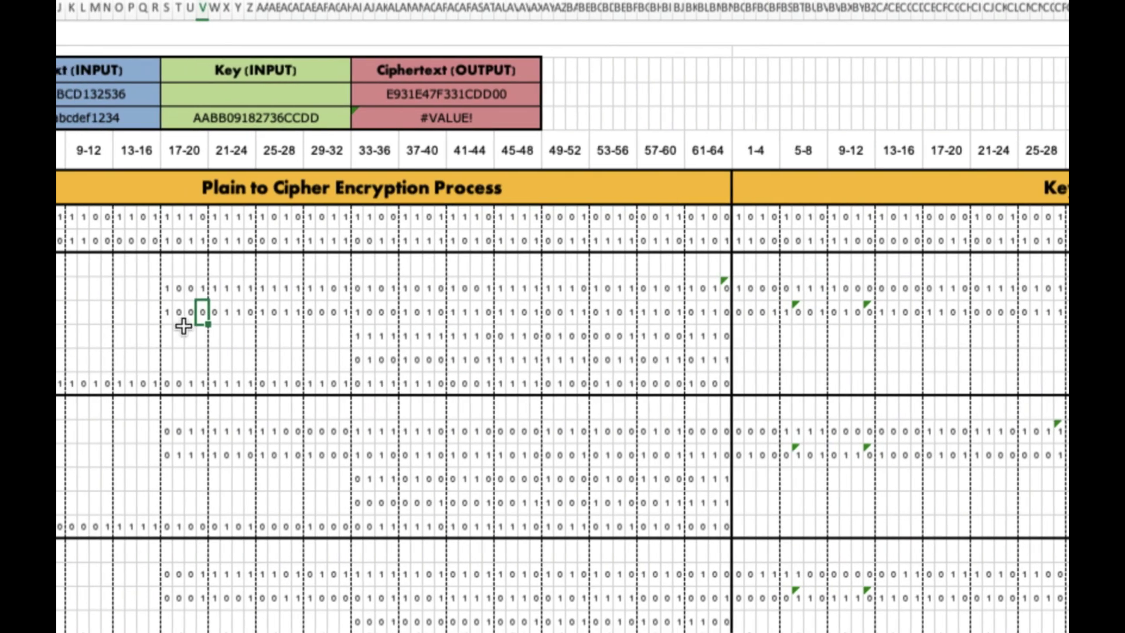
pyautogui.moveTo(168, 314); pyautogui.dragTo(729, 314)
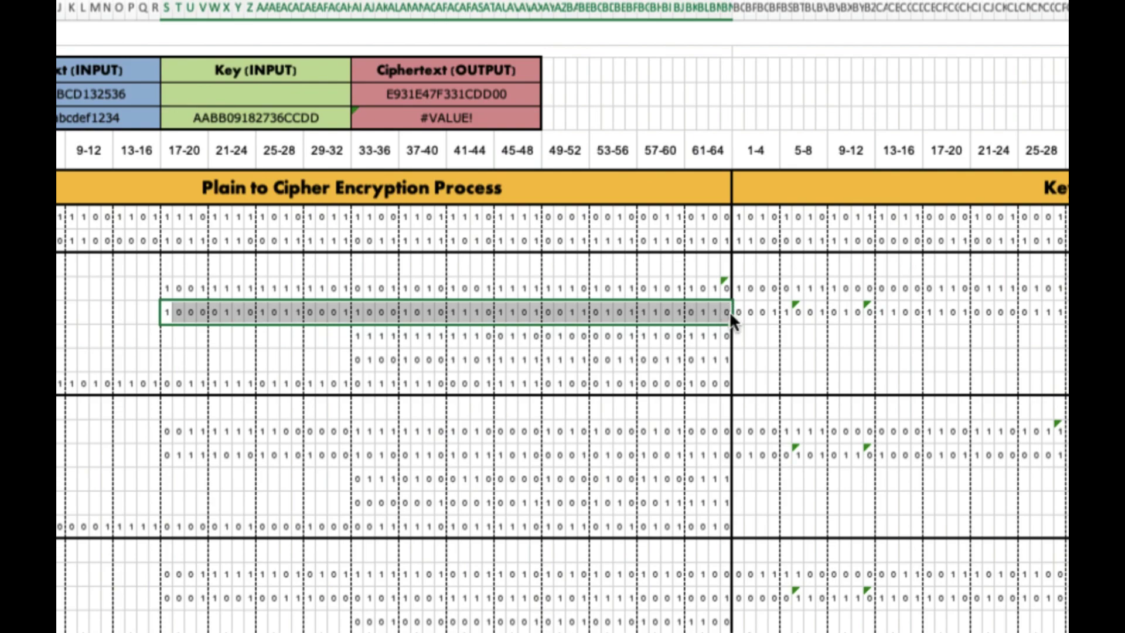
pyautogui.hotkey('ctrl', 'pagedown')
pyautogui.hscroll(1, 847, 328)
pyautogui.hscroll(3, 848, 328)
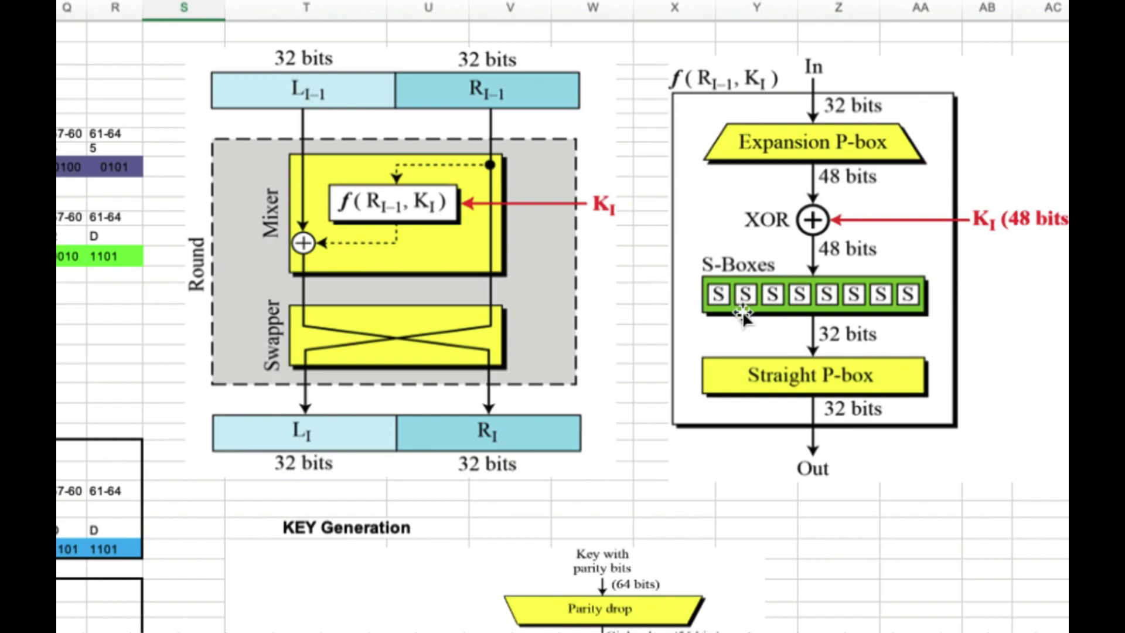
pyautogui.press('super+Tab')
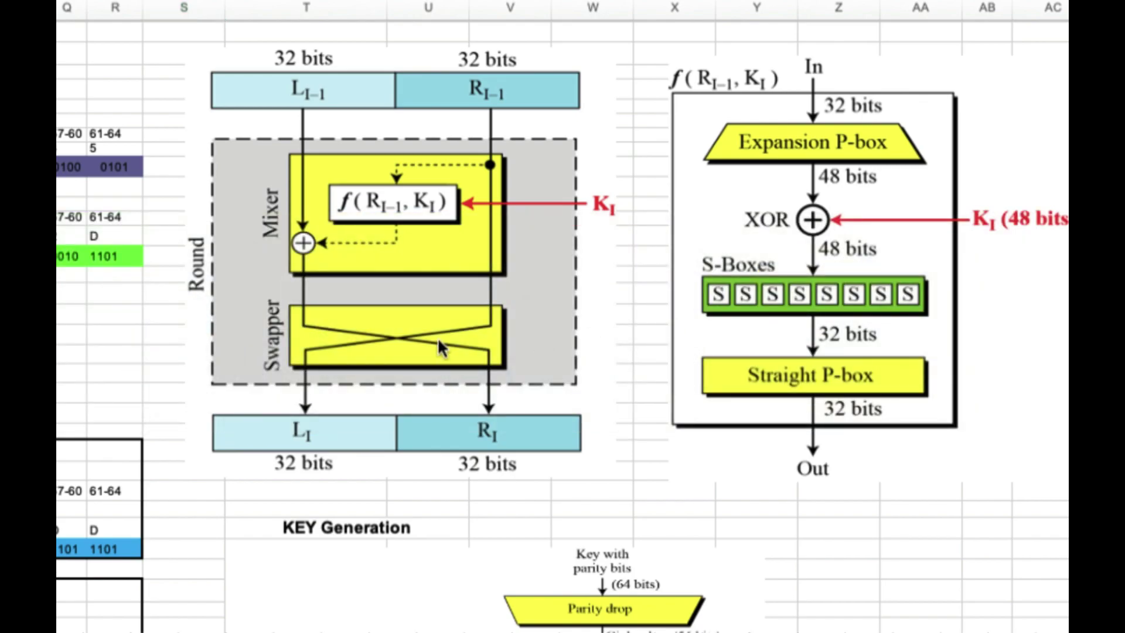
# Review the S-Box, Straight P-BOX, left-right XOR, Final Swapping and Key Shifting sections of the Round1 sheet.
pyautogui.hscroll(-10, 439, 341)
pyautogui.scroll(-10, 439, 340)
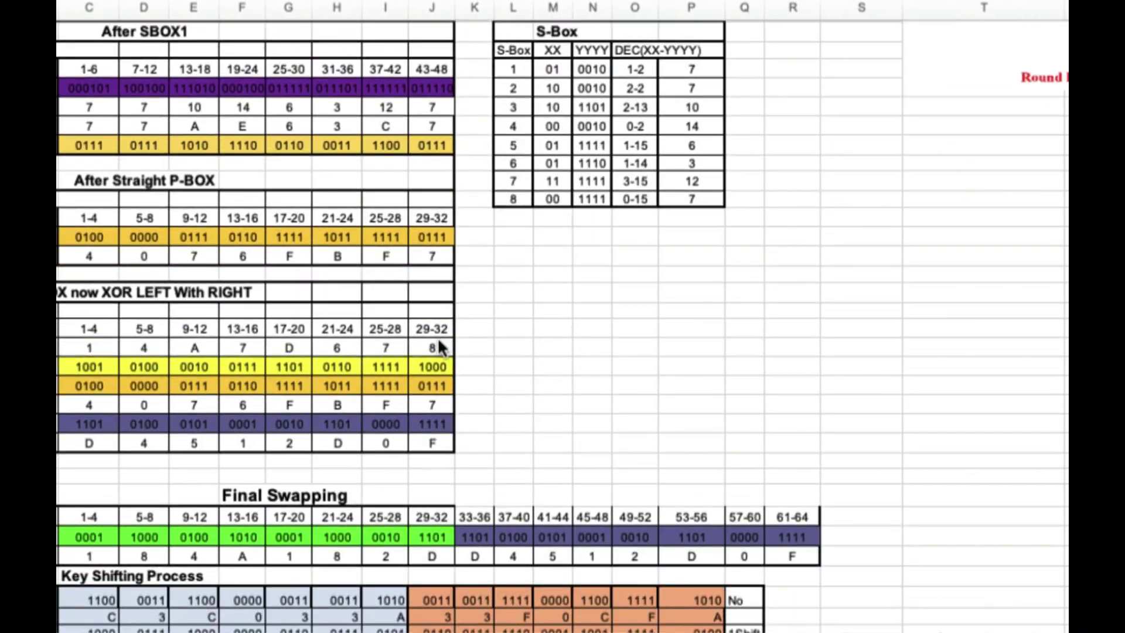
pyautogui.scroll(-4, 438, 343)
pyautogui.scroll(8, 438, 343)
pyautogui.scroll(-5, 438, 343)
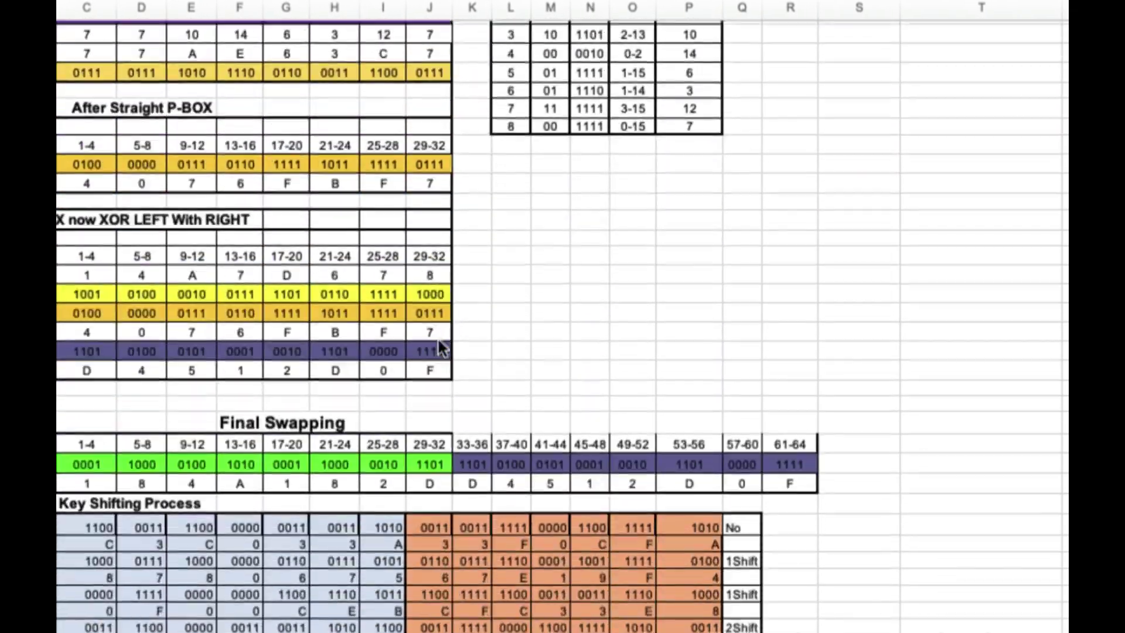
pyautogui.scroll(-5, 434, 338)
pyautogui.scroll(15, 423, 336)
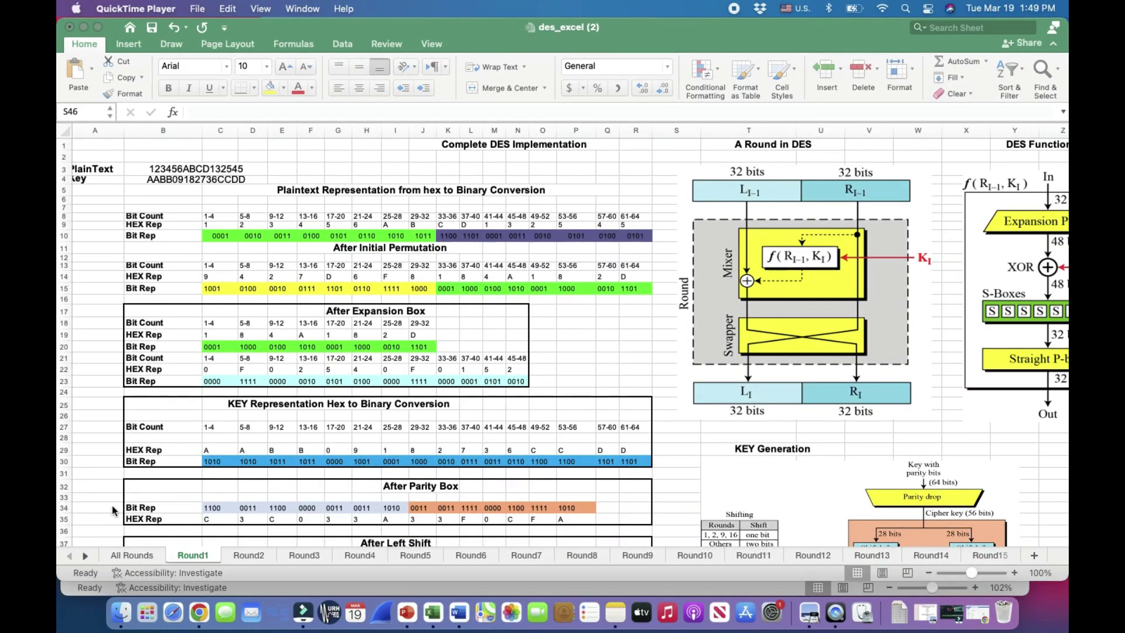
# Open the All Rounds sheet and examine the S-box substitution tables S1 through S8.
pyautogui.click(144, 559)
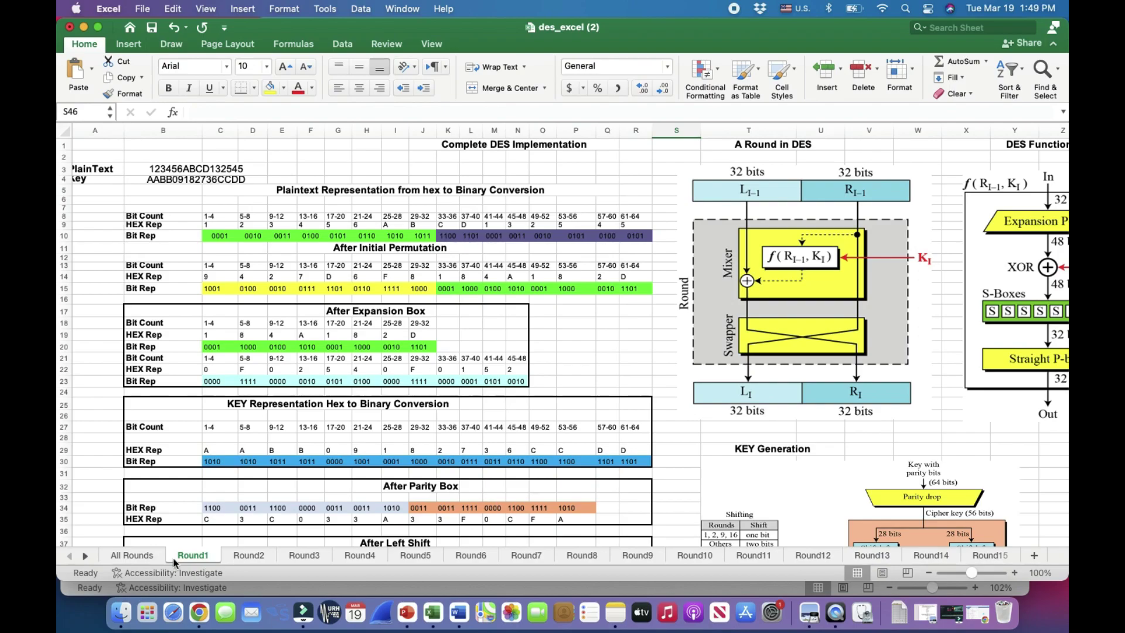
pyautogui.click(133, 557)
pyautogui.scroll(-10, 297, 440)
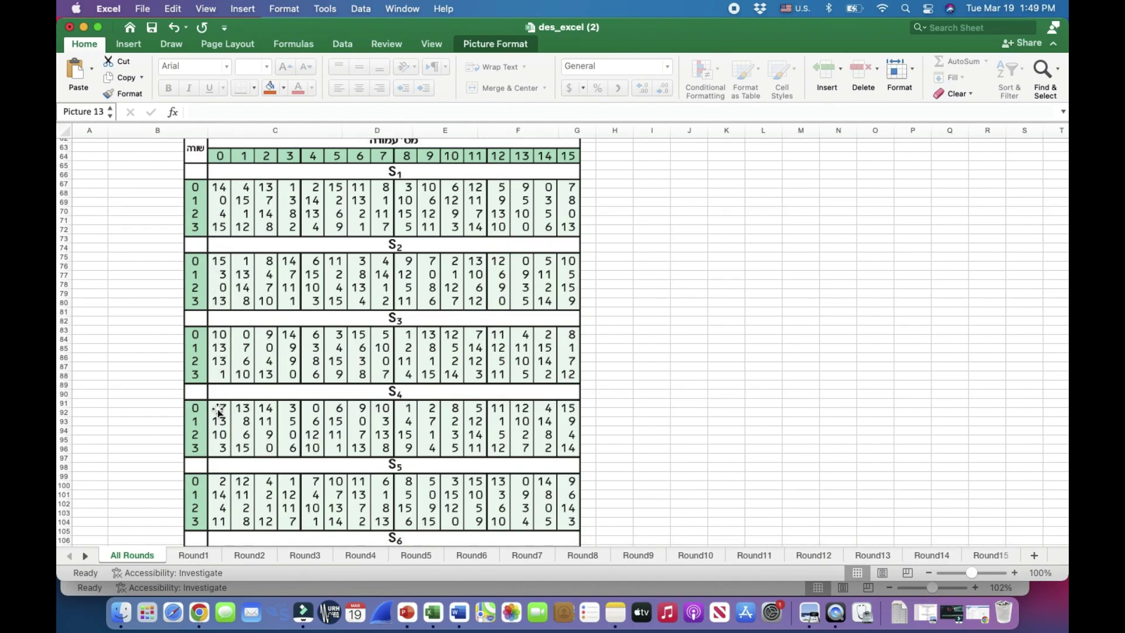
pyautogui.scroll(-4, 221, 495)
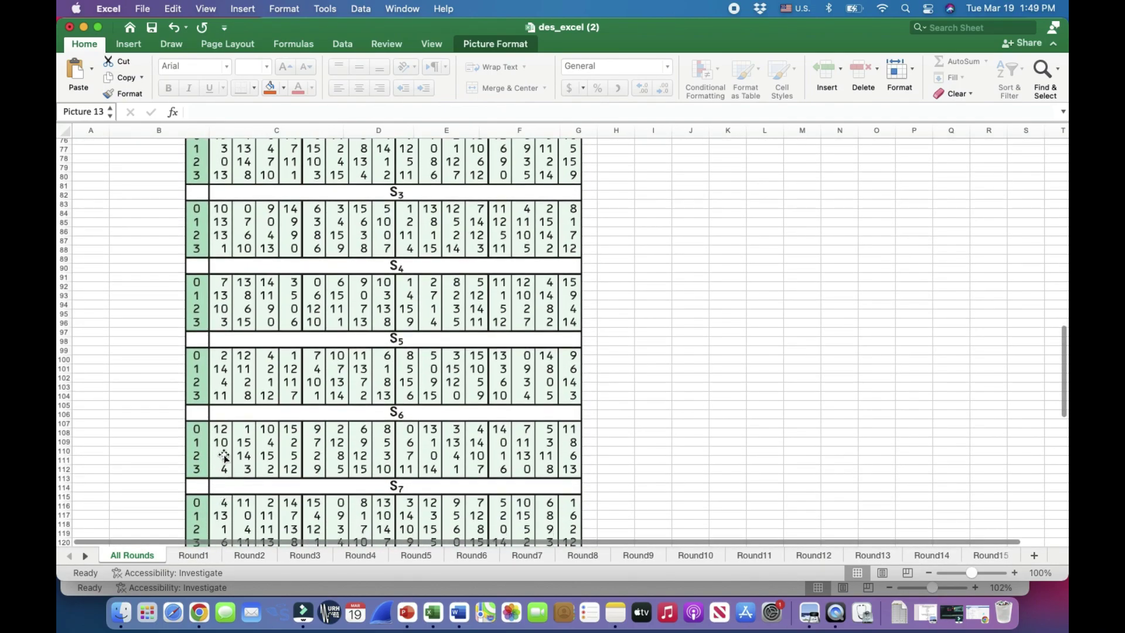
pyautogui.scroll(-4, 229, 517)
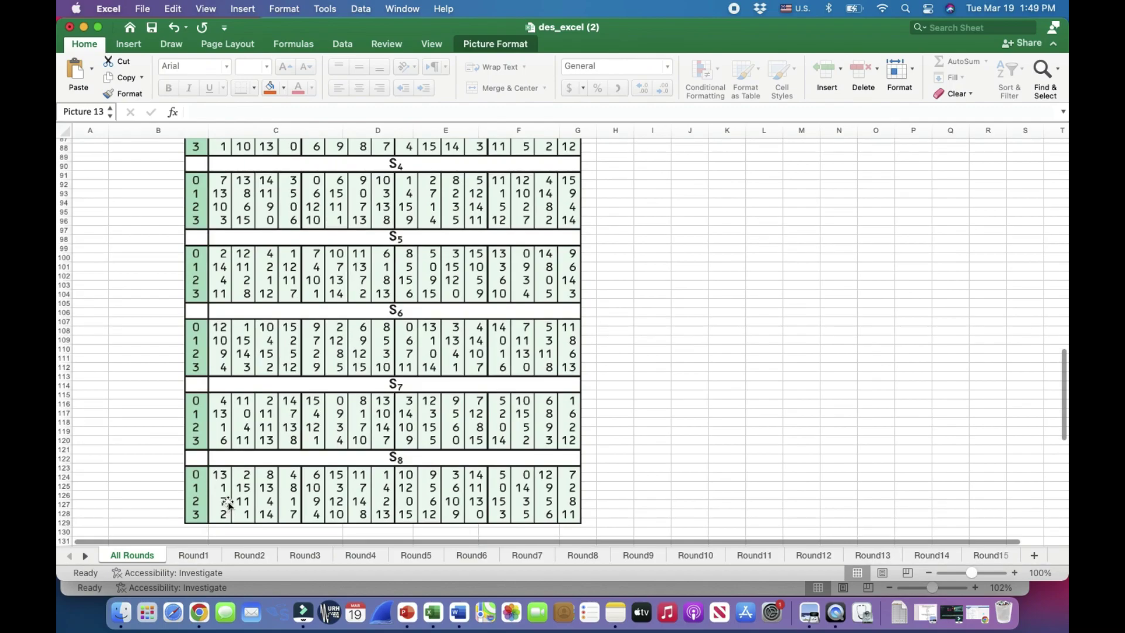
pyautogui.scroll(14, 227, 504)
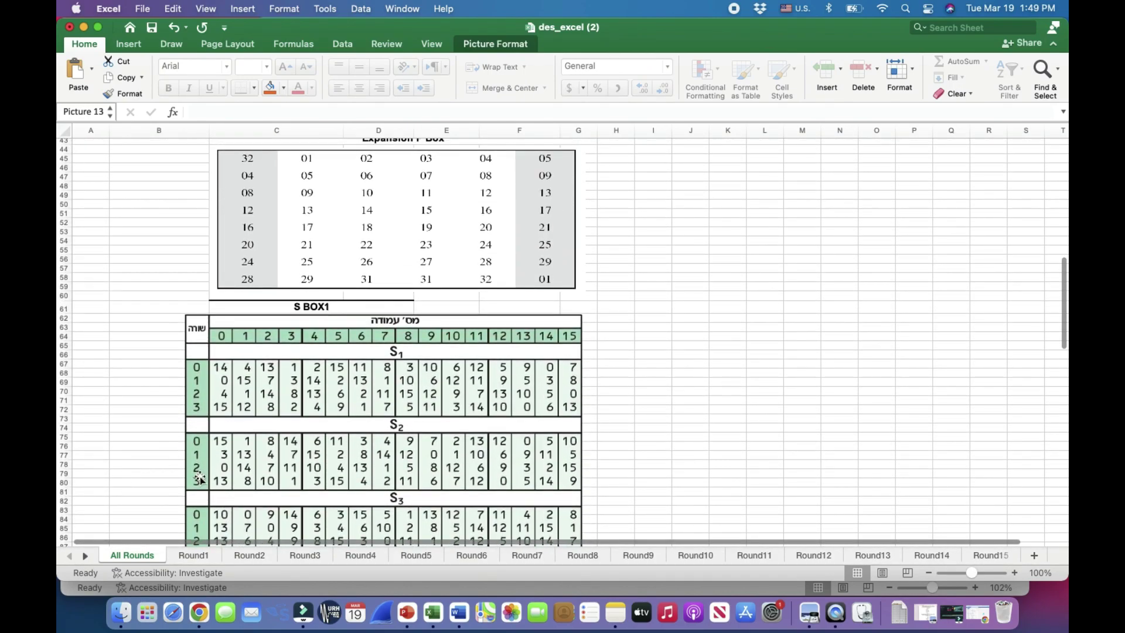
# View the All Rounds summary table with the ciphertext, left half, right half and round key of each round.
pyautogui.press('super+Tab')
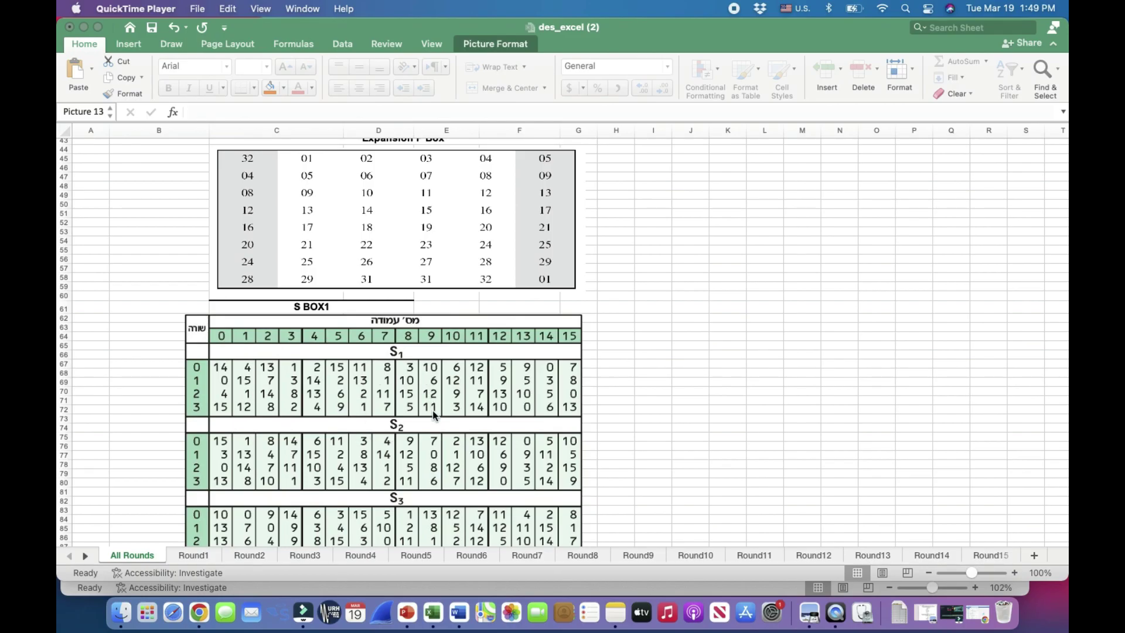
pyautogui.scroll(15, 433, 410)
pyautogui.hscroll(2, 432, 410)
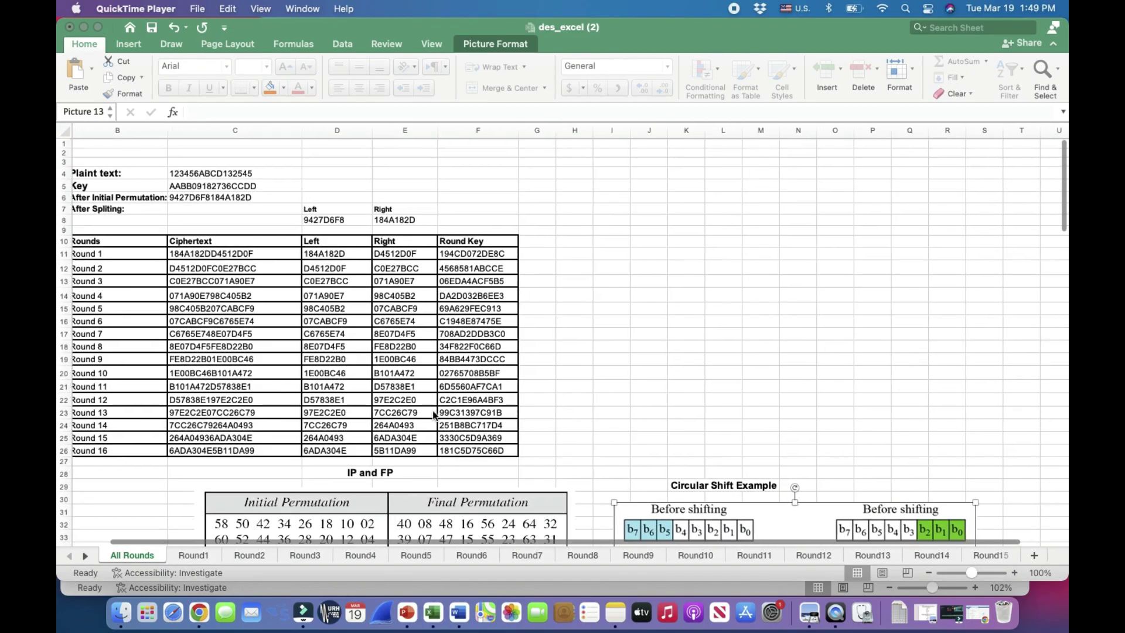
pyautogui.scroll(2, 433, 410)
pyautogui.hscroll(-1, 432, 409)
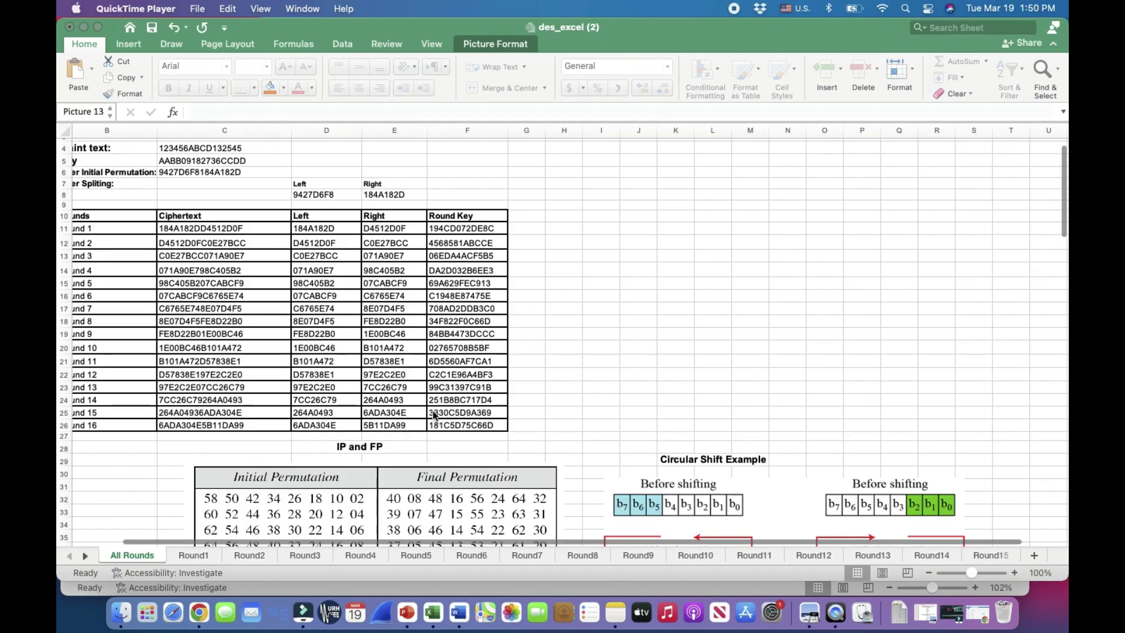
# Open the Round1 sheet in des_excel (2) and view the DES round and DES function diagrams.
pyautogui.press('super+Tab')
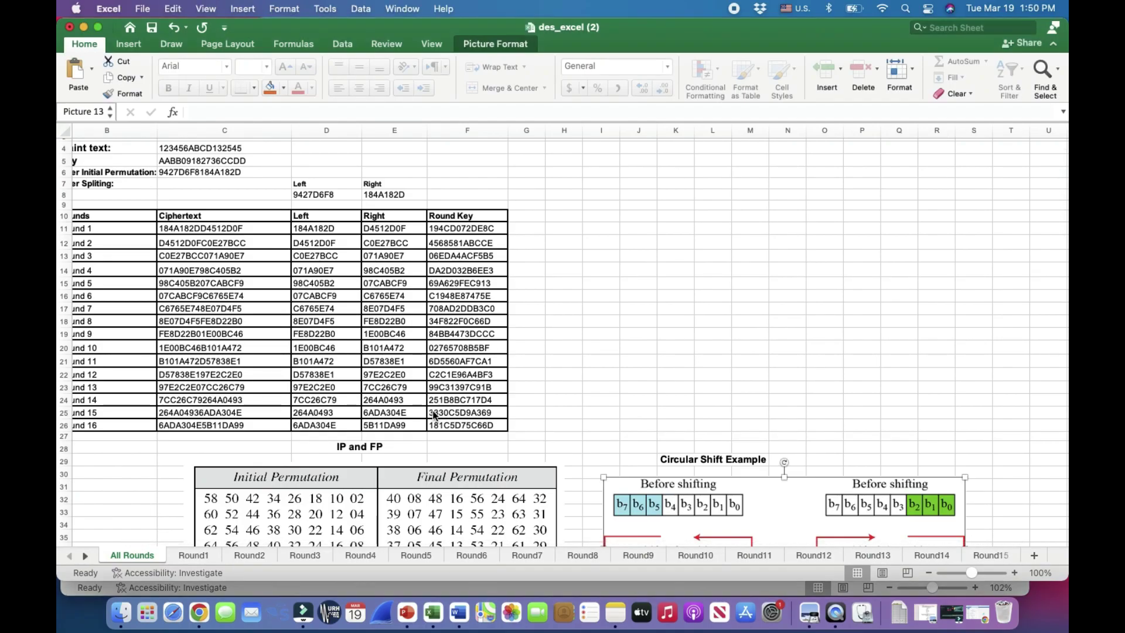
pyautogui.press('super+grave')
pyautogui.hscroll(10, 617, 459)
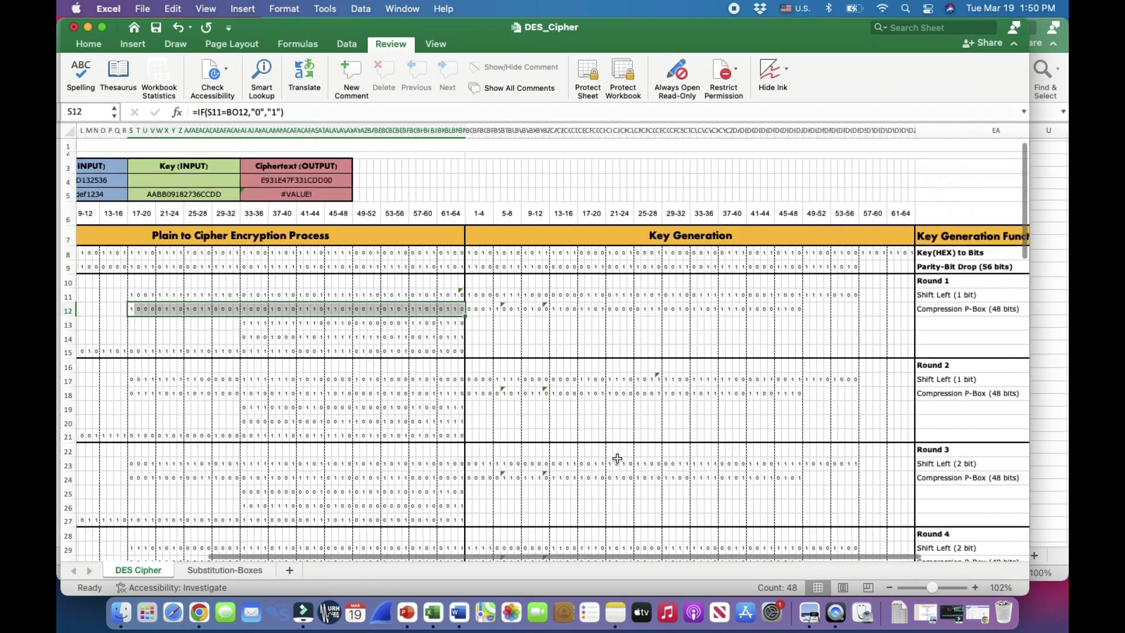
pyautogui.press('super+grave')
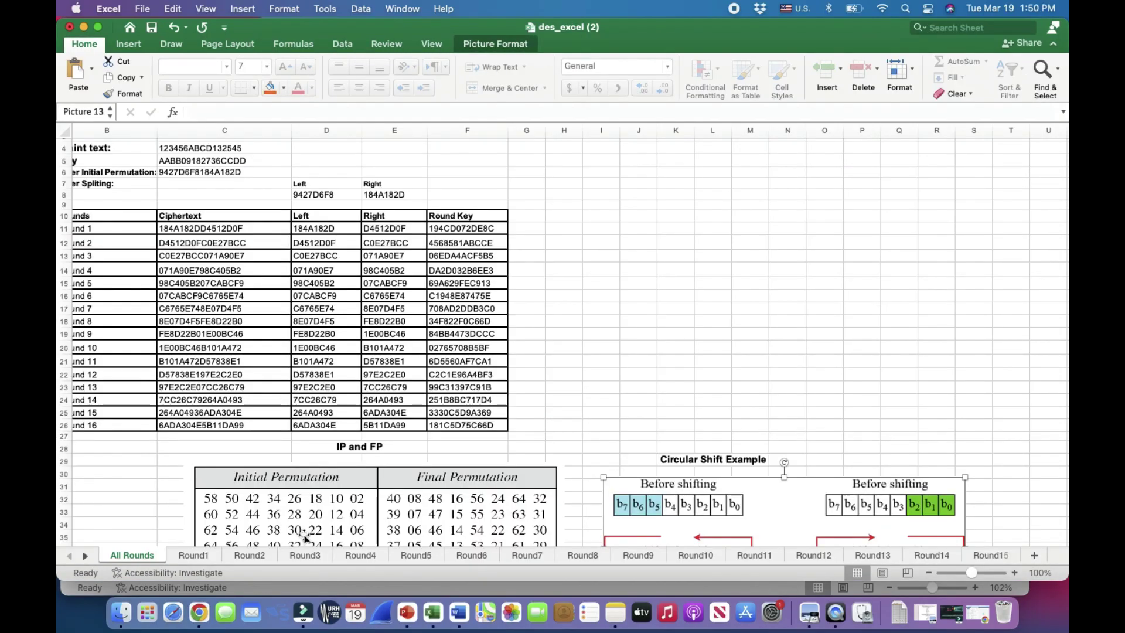
pyautogui.click(193, 555)
pyautogui.hscroll(6, 767, 341)
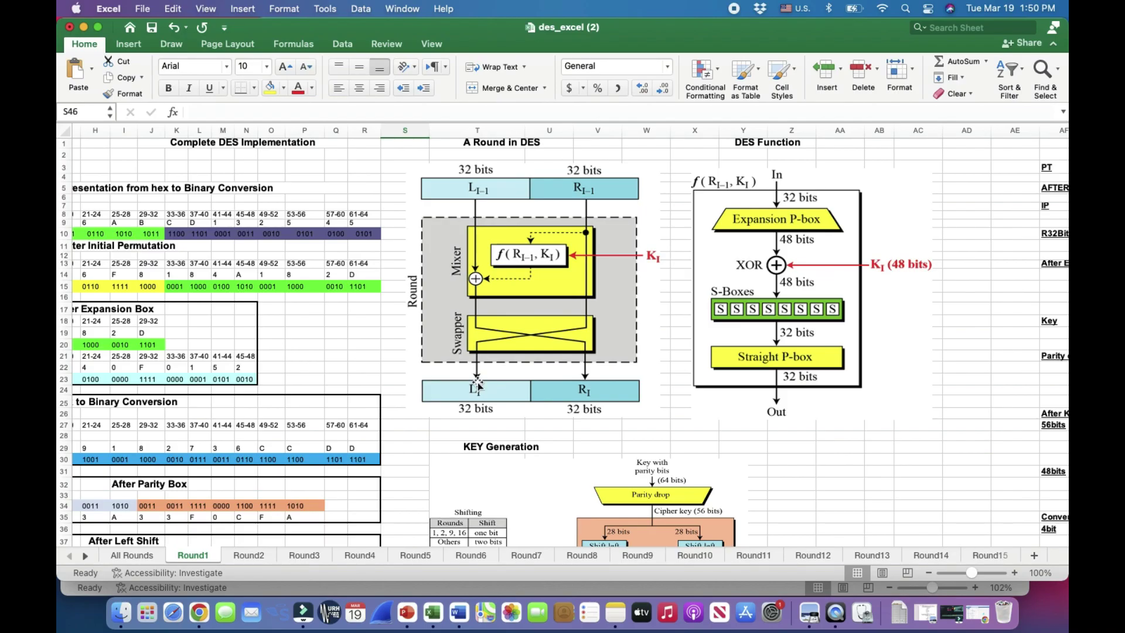
# Switch to the DES_Cipher workbook and select the first six bits of the Round 1 XOR Sub-Key result.
pyautogui.press('super+grave')
pyautogui.hscroll(-5, 308, 415)
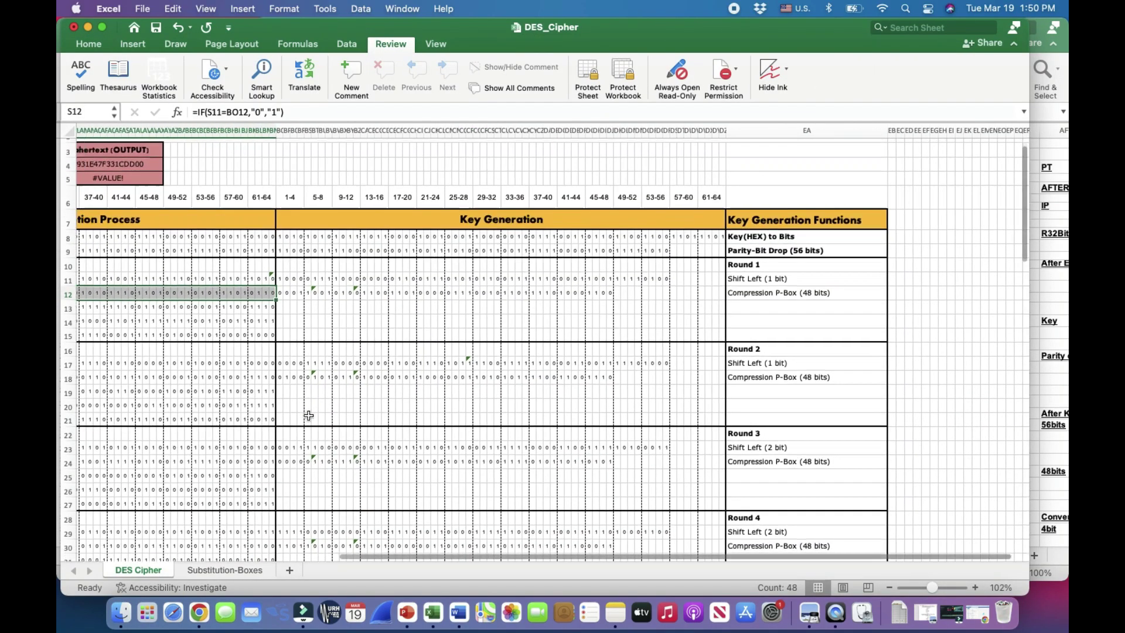
pyautogui.hscroll(-5, 308, 415)
pyautogui.scroll(1, 308, 415)
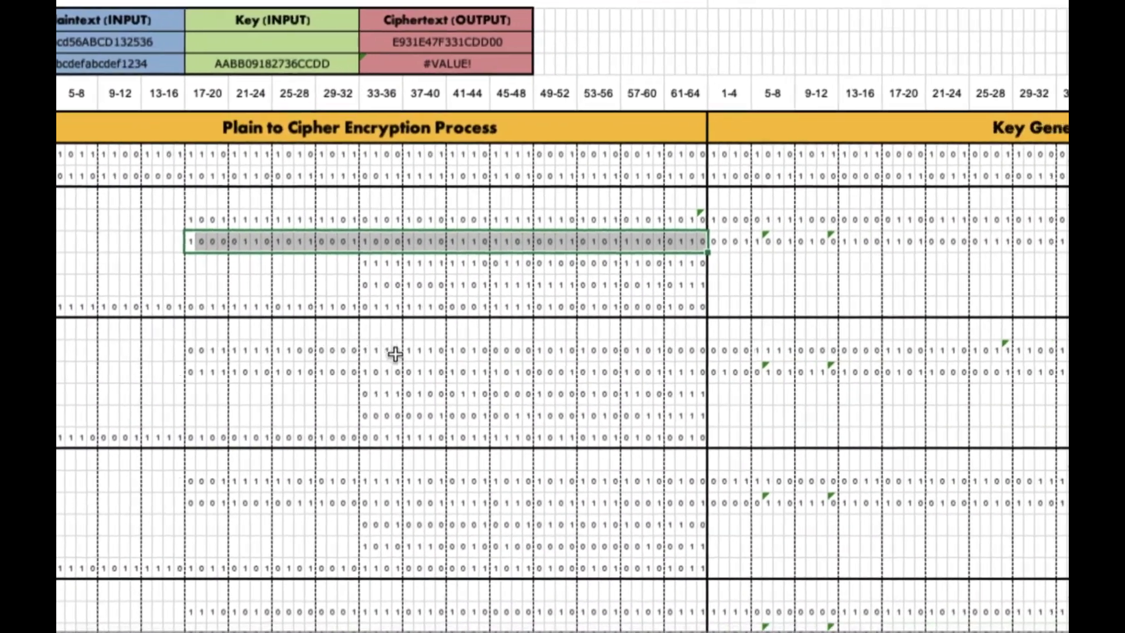
pyautogui.hscroll(2, 394, 353)
pyautogui.scroll(1, 394, 353)
pyautogui.click(326, 329)
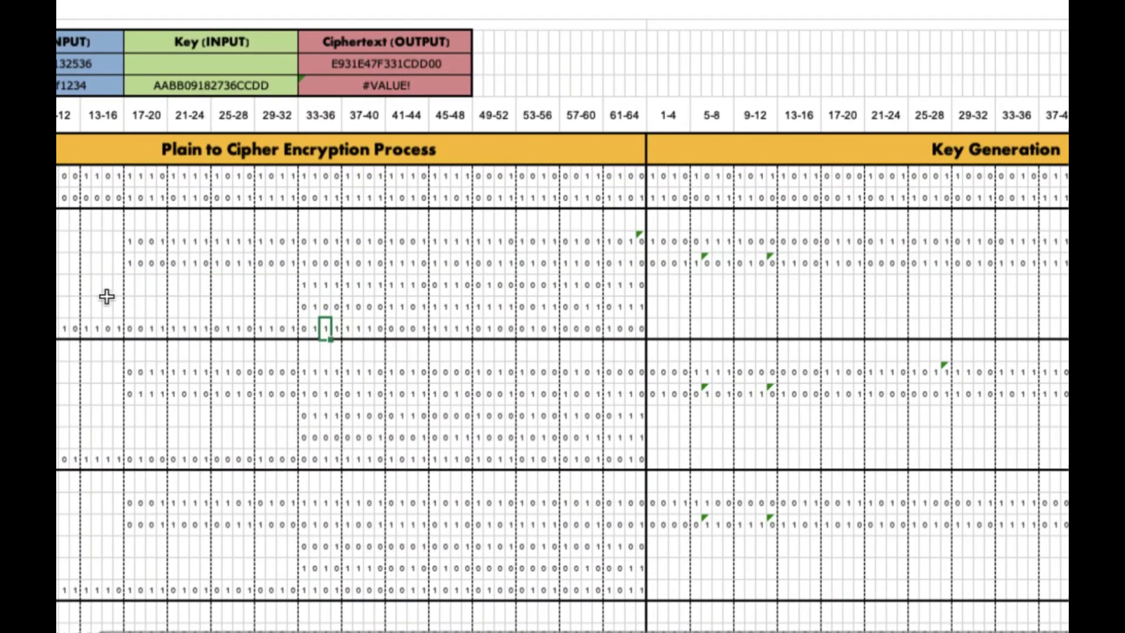
pyautogui.moveTo(129, 262); pyautogui.dragTo(180, 258)
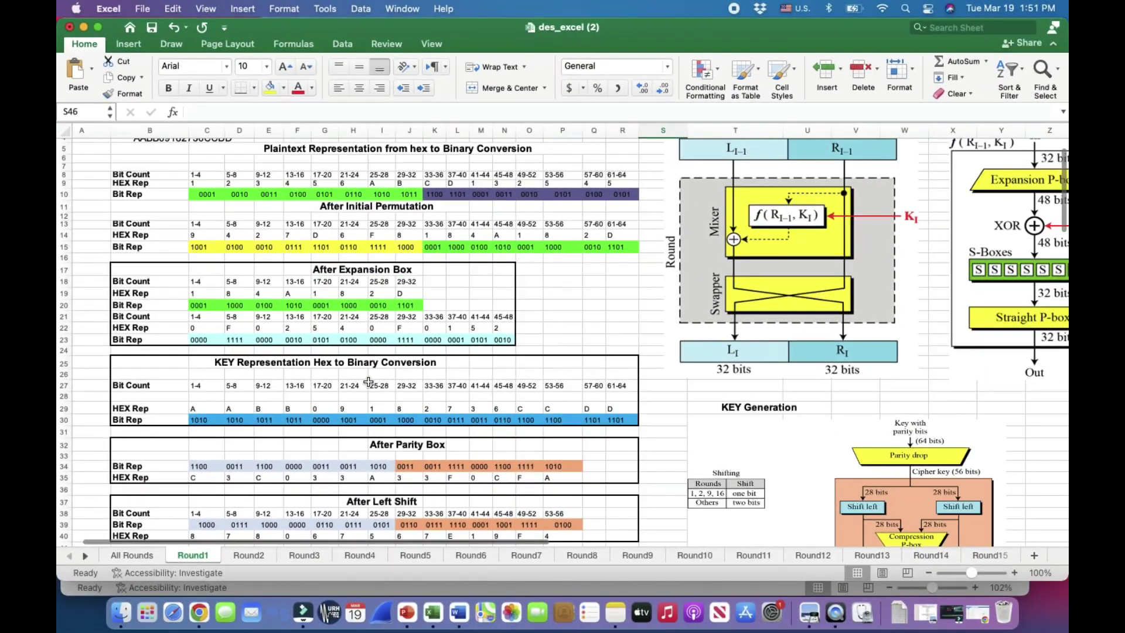
# Open the All Rounds sheet of des_excel (2) and compare the S1 substitution table with the selected six bits in DES_Cipher.
pyautogui.click(126, 555)
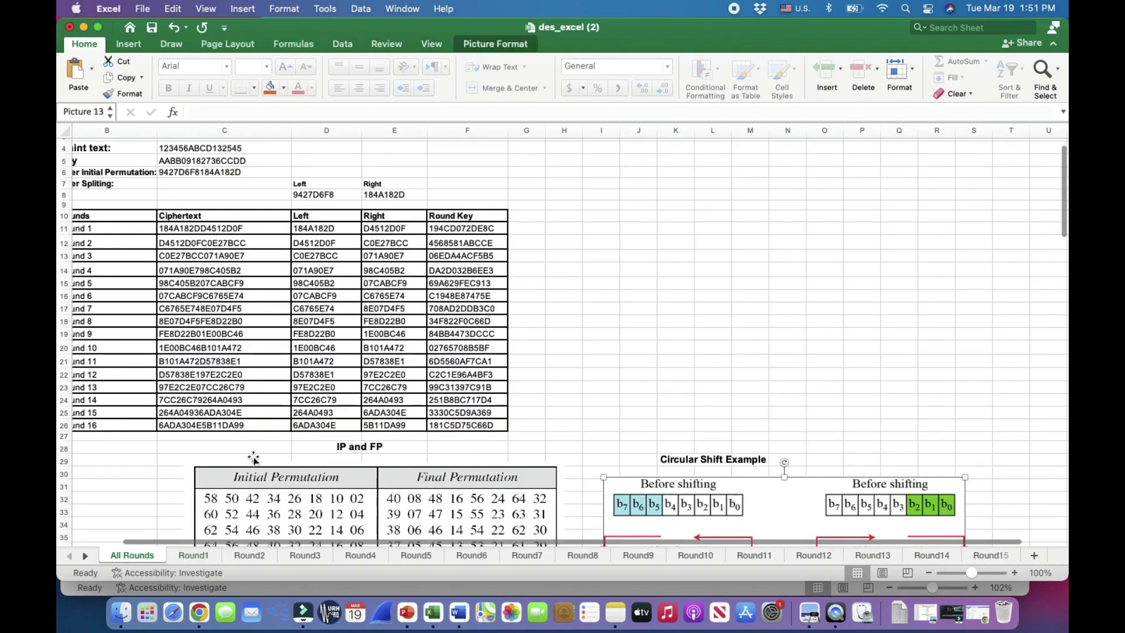
pyautogui.scroll(-20, 253, 456)
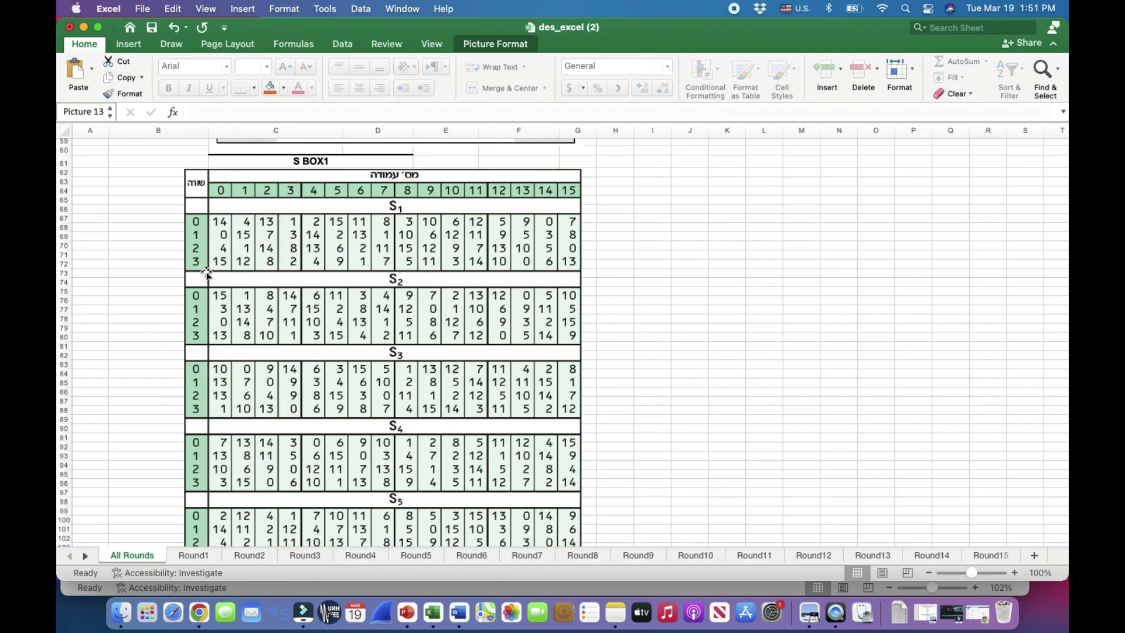
pyautogui.press('super+grave')
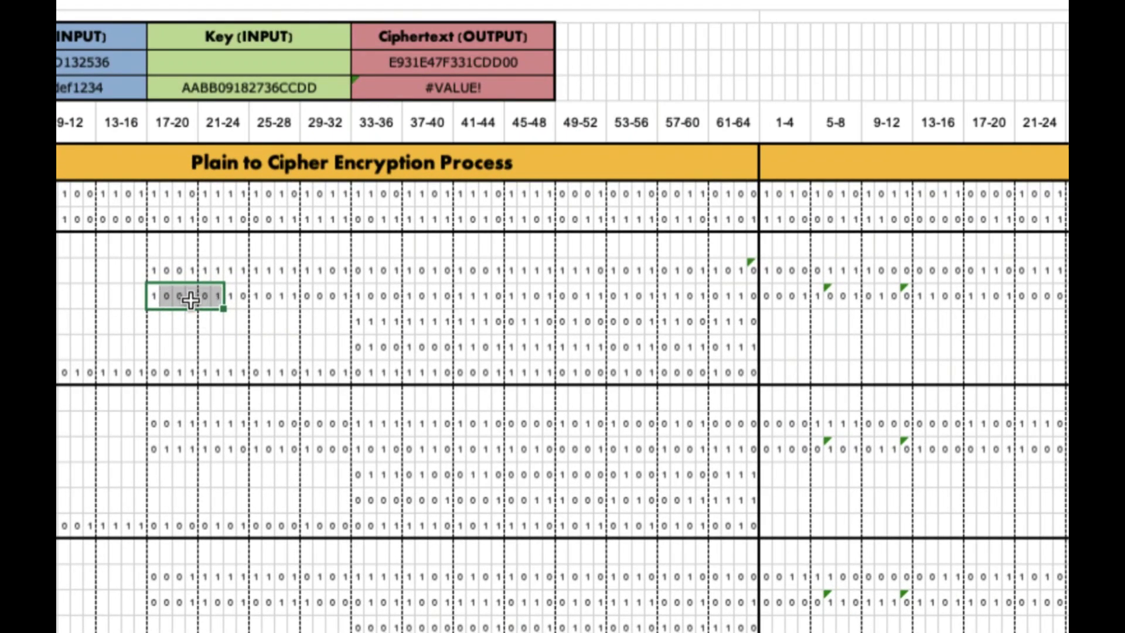
pyautogui.press('super+grave')
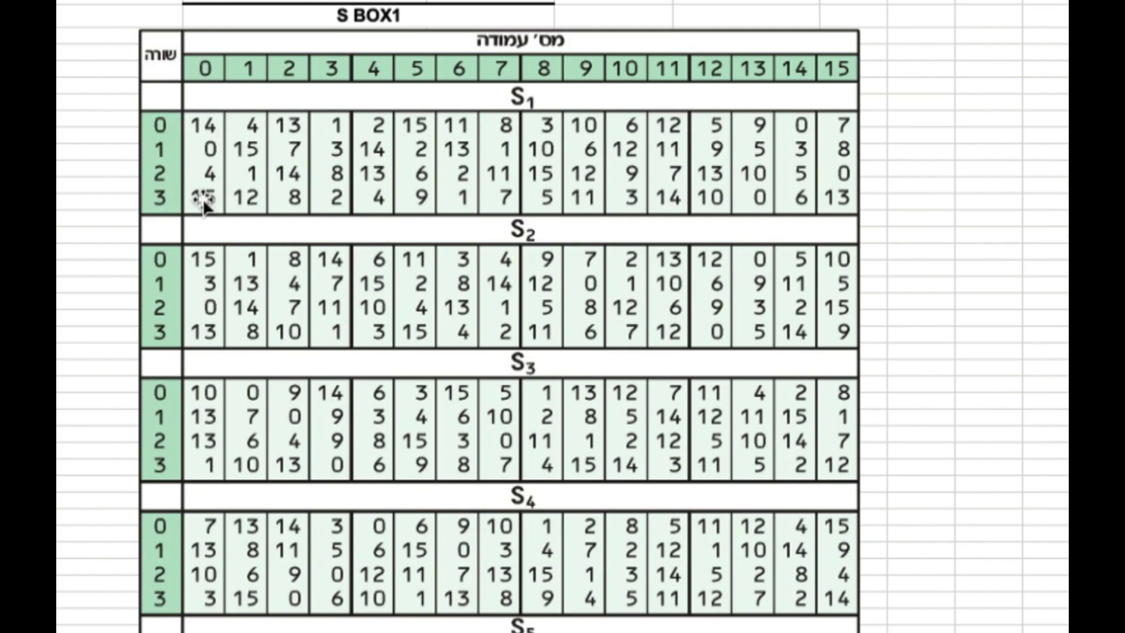
pyautogui.press('super+Tab')
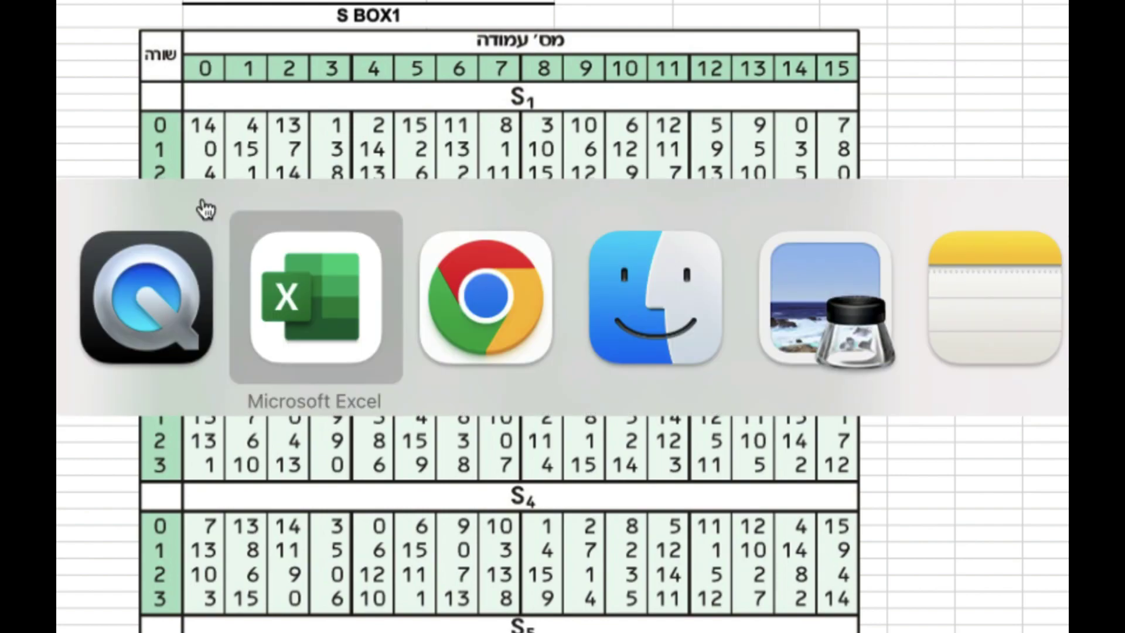
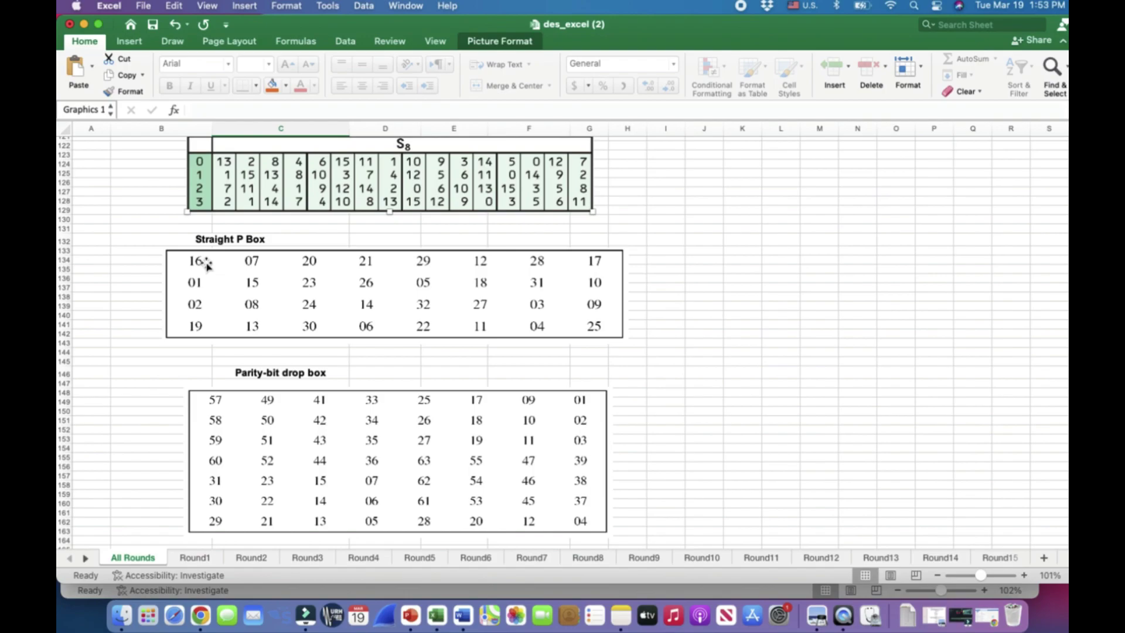
# Inspect the VLOOKUP formula of a Round 1 Substitution-Boxes bit in DES_Cipher and select the first bit of the Straight P-Box row.
pyautogui.press('super+grave')
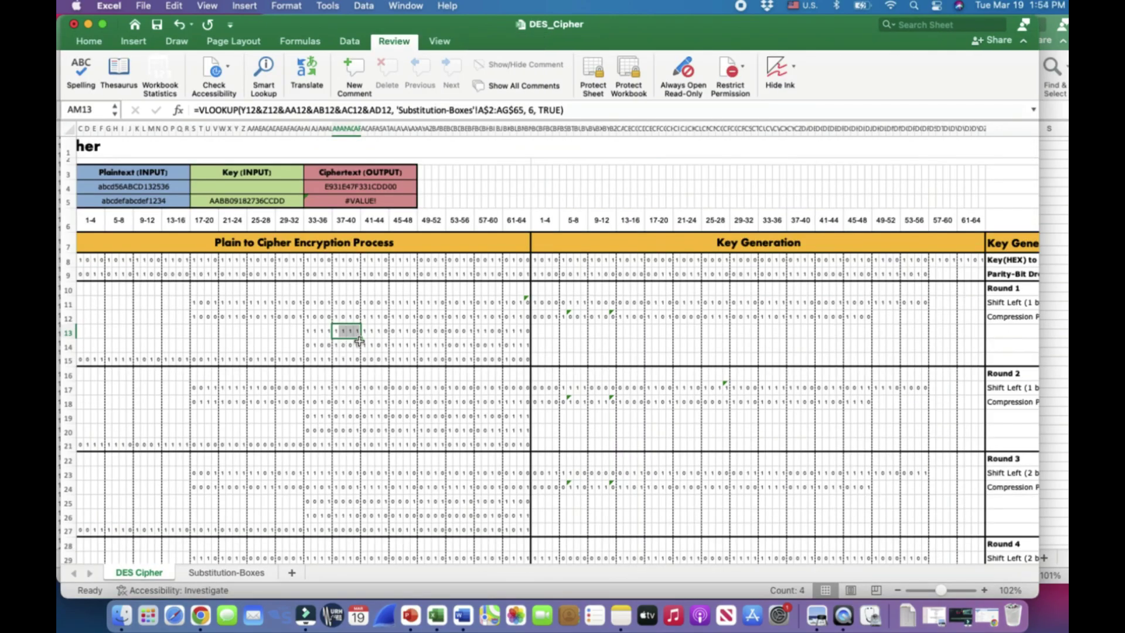
pyautogui.click(371, 331)
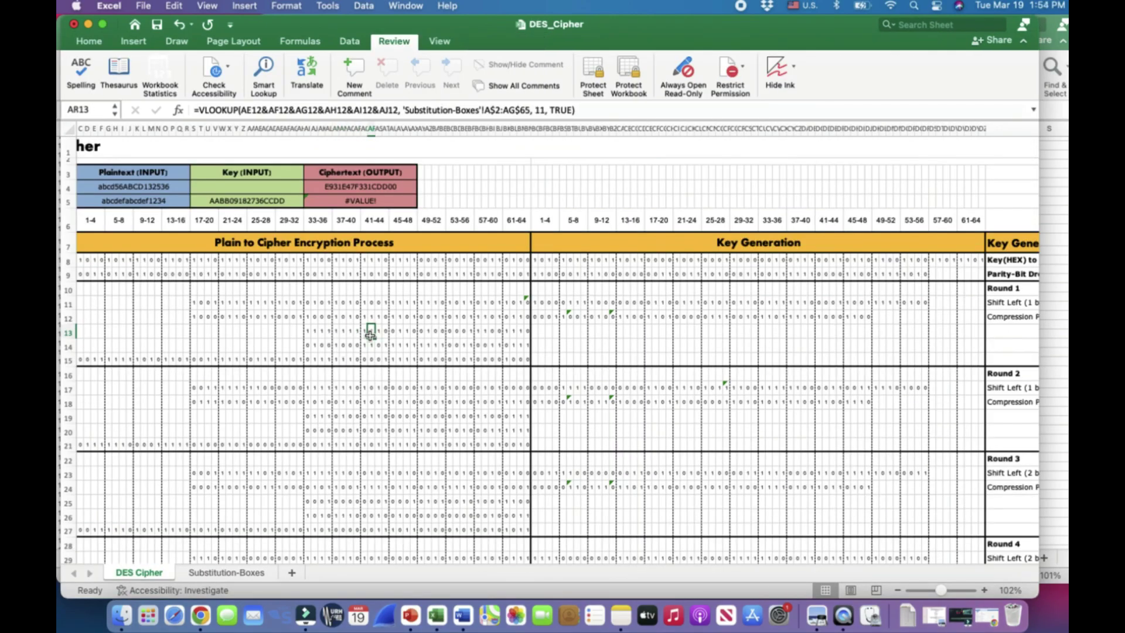
pyautogui.scroll(-5, 370, 332)
pyautogui.hscroll(-5, 370, 332)
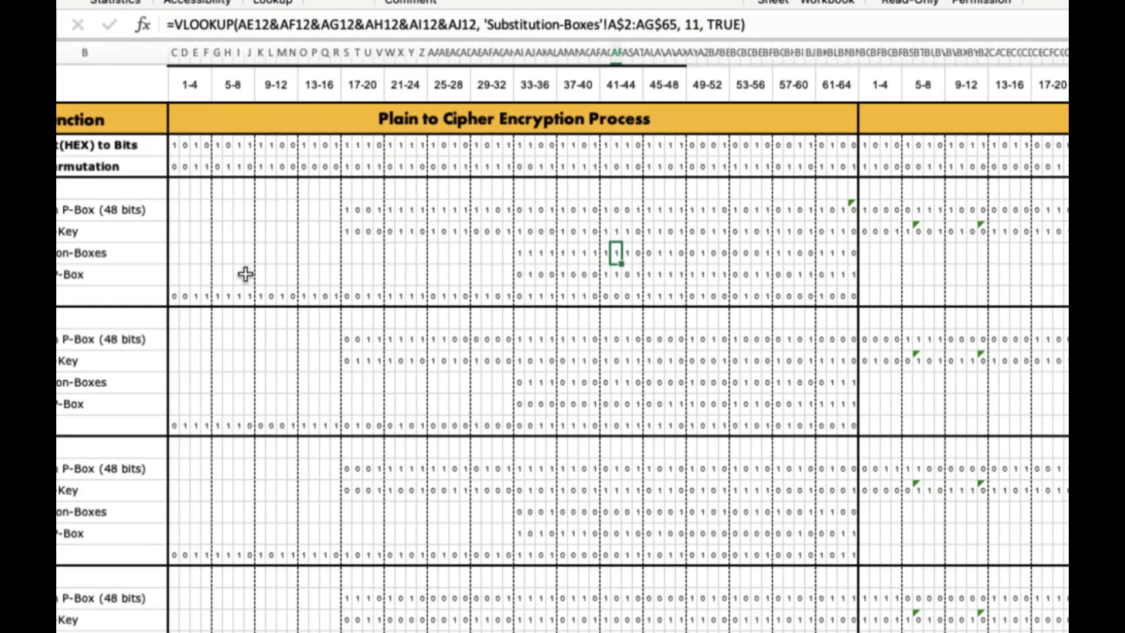
pyautogui.click(521, 274)
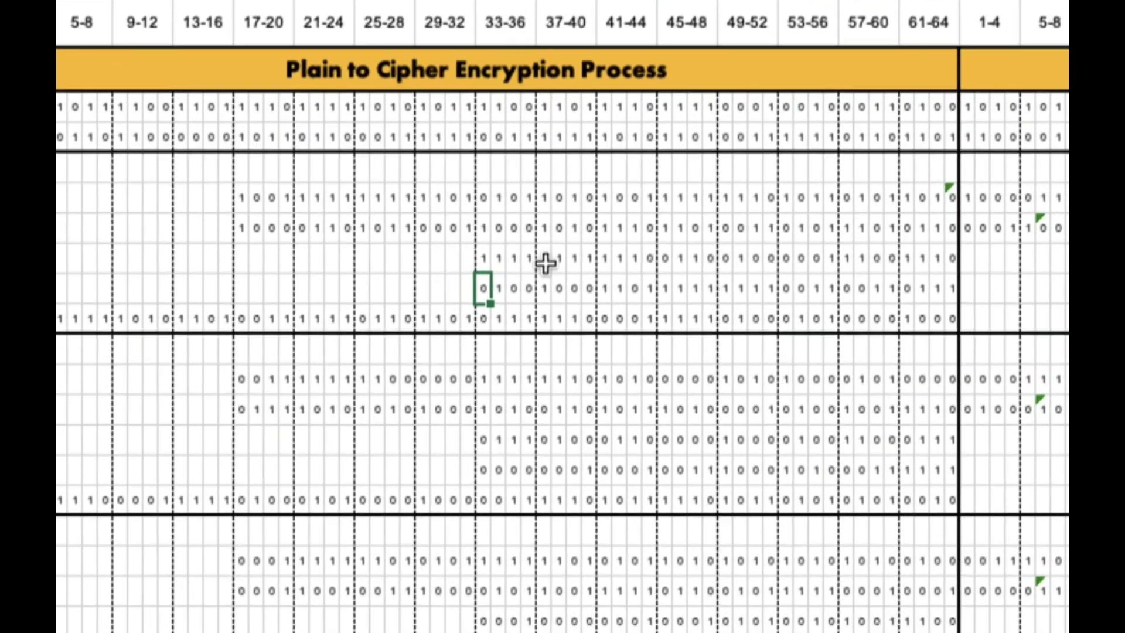
# Step through the four-bit groups 33-36 to 45-48 of the Round 1 Substitution-Boxes output.
pyautogui.click(487, 258)
pyautogui.click(556, 259)
pyautogui.click(619, 259)
pyautogui.click(682, 262)
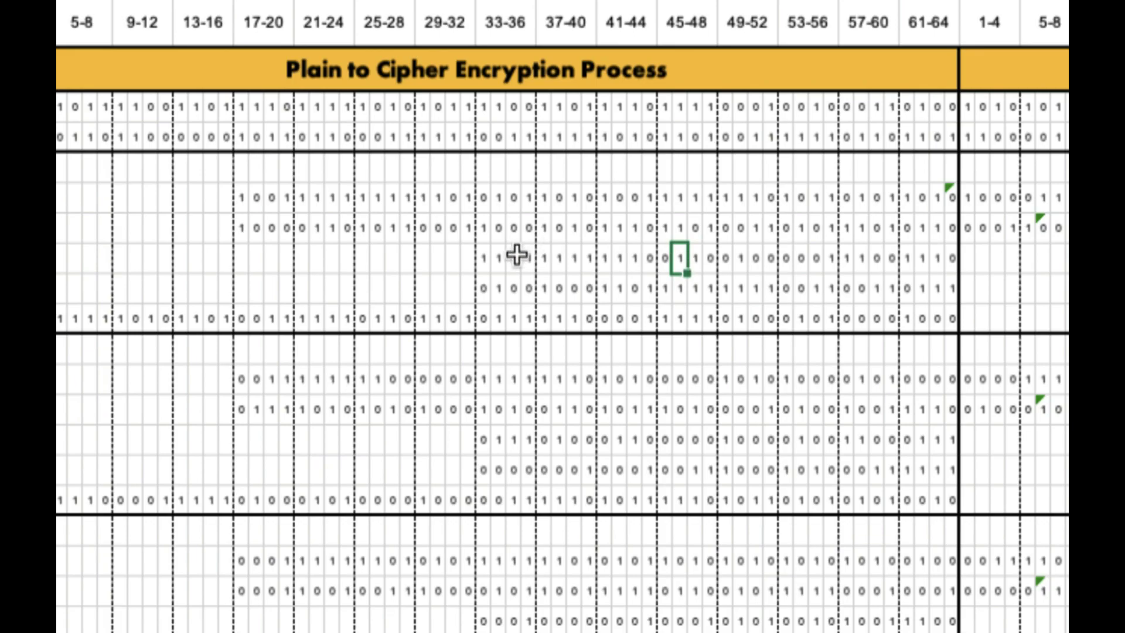
# Consult the Straight P Box table and trace its entry 07 to the seventh bit of the Round 1 Substitution-Boxes output.
pyautogui.hotkey('ctrl', 'pagedown')
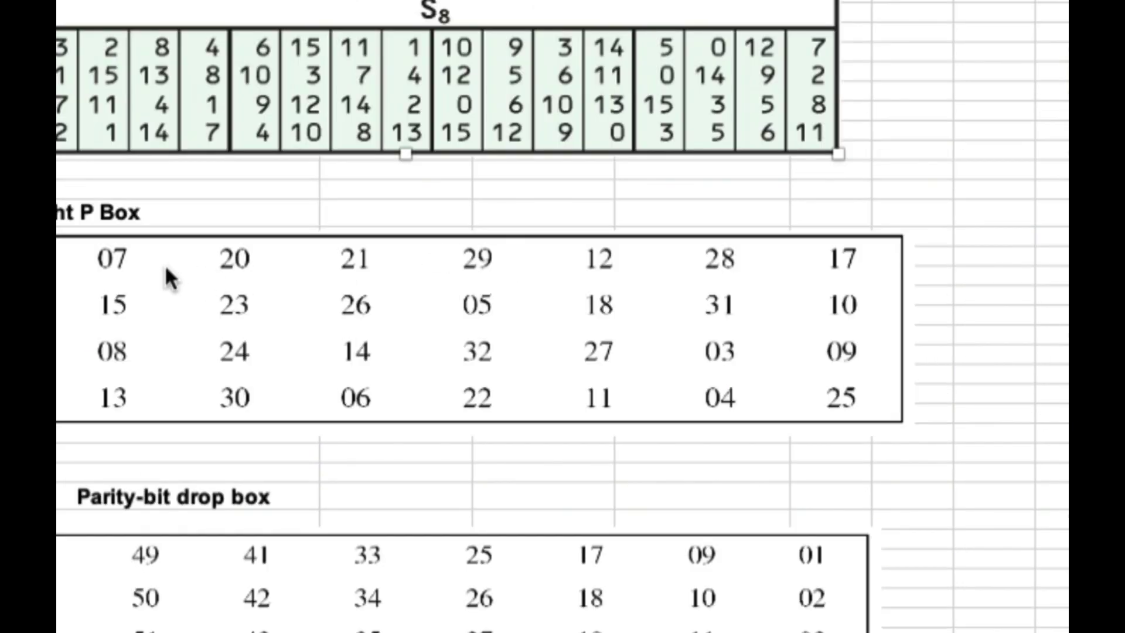
pyautogui.hotkey('ctrl', 'pageup')
pyautogui.click(501, 258)
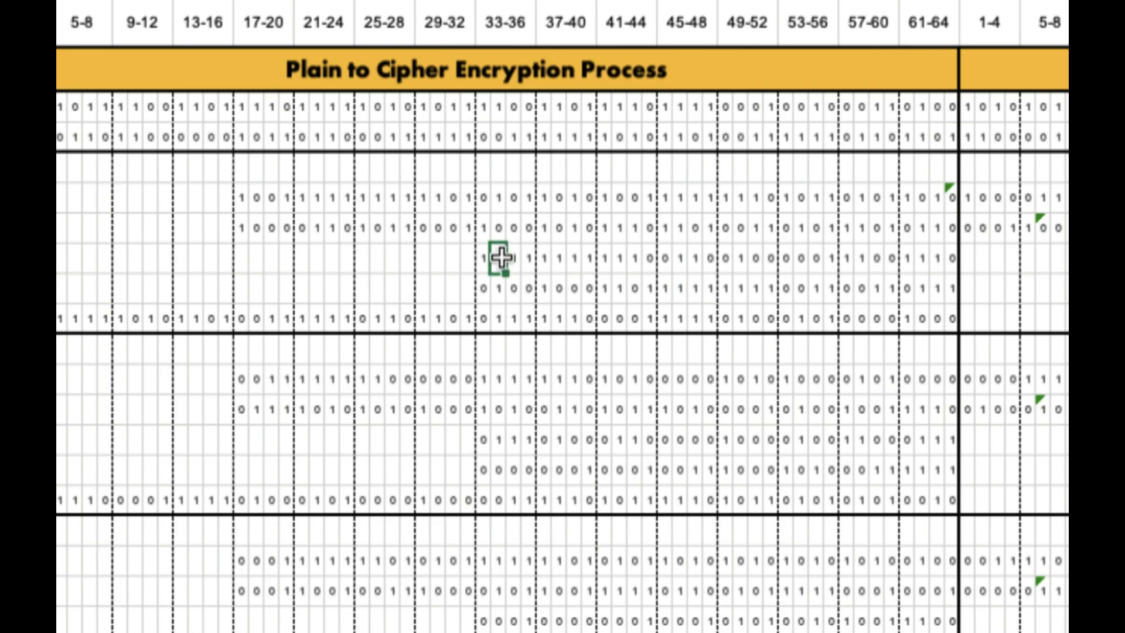
pyautogui.click(555, 258)
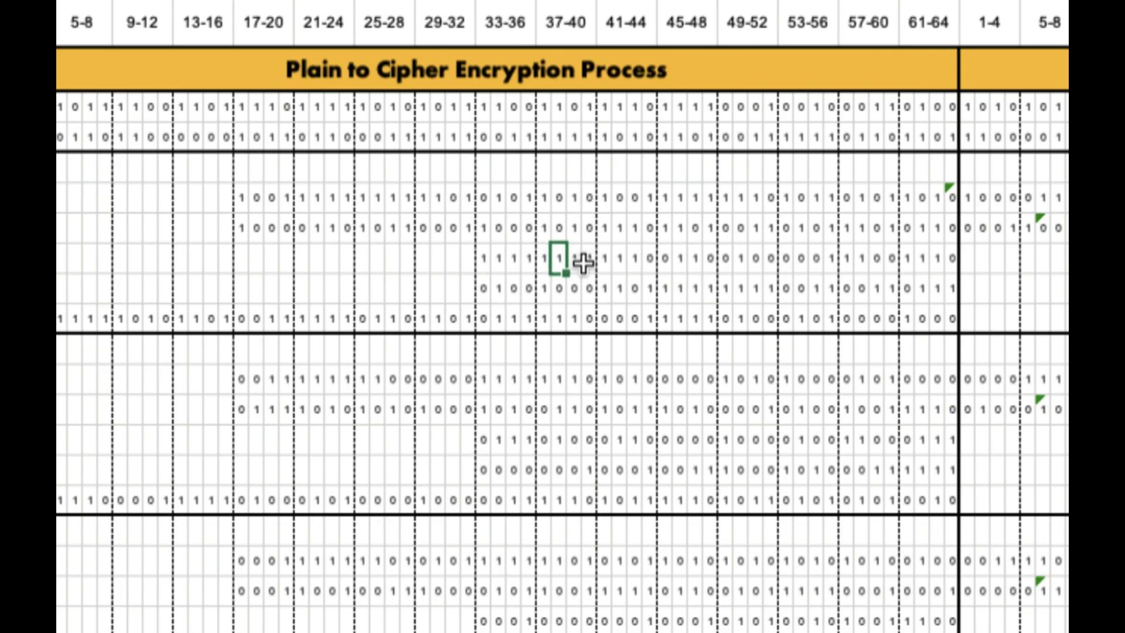
pyautogui.click(574, 258)
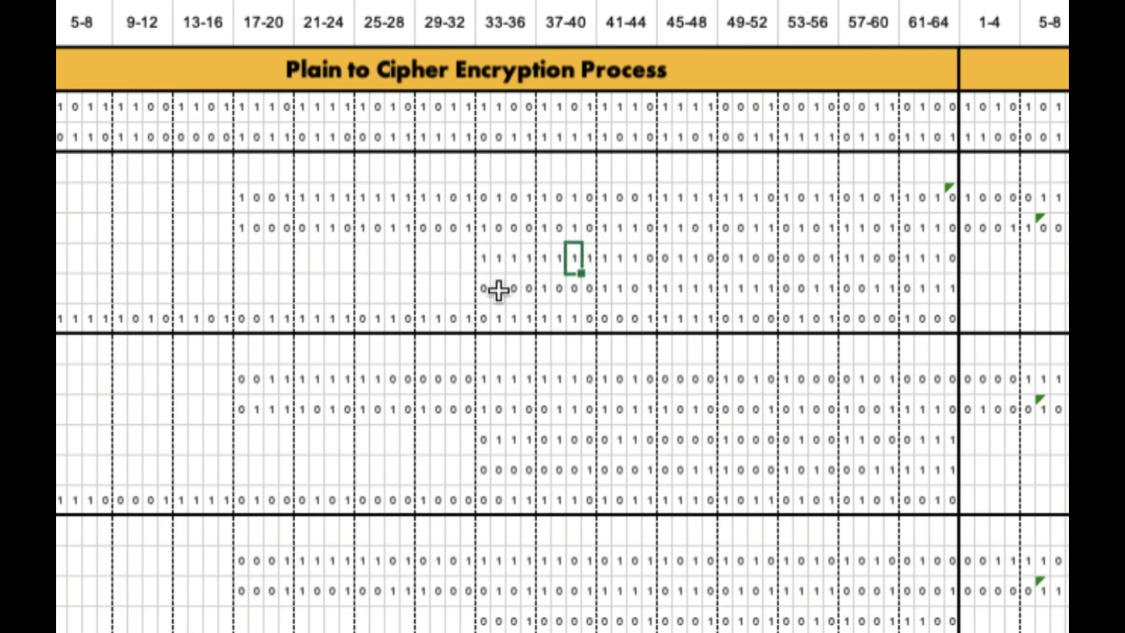
# Review the round diagram on the Round1 sheet and select the full 32-bit Round 1 Straight P-Box result in DES_Cipher.
pyautogui.scroll(2, 497, 292)
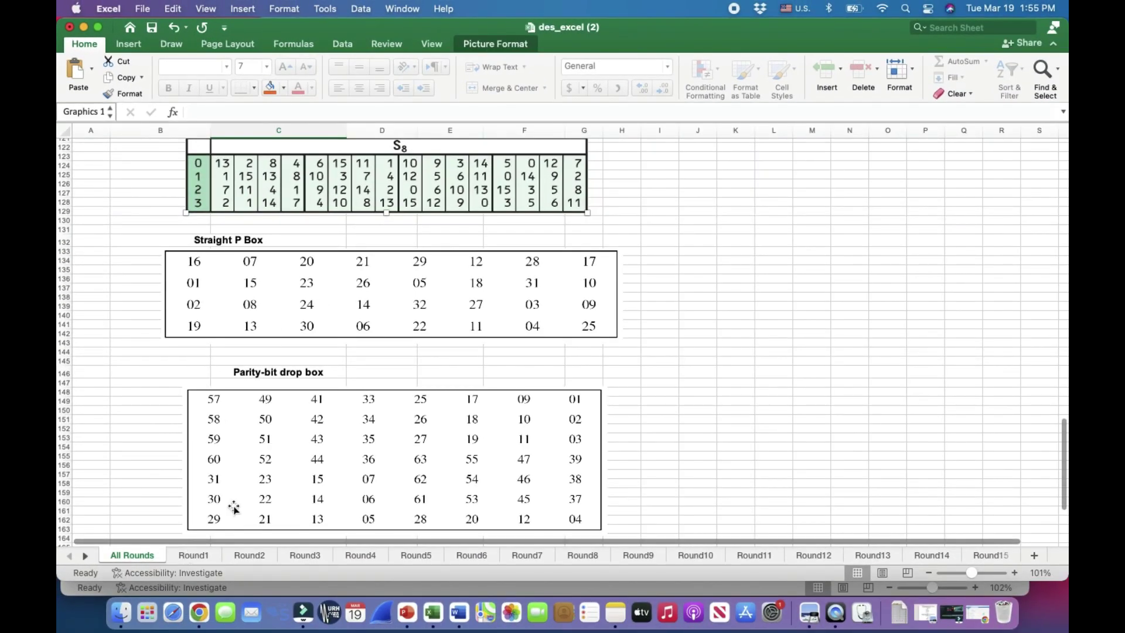
pyautogui.click(193, 556)
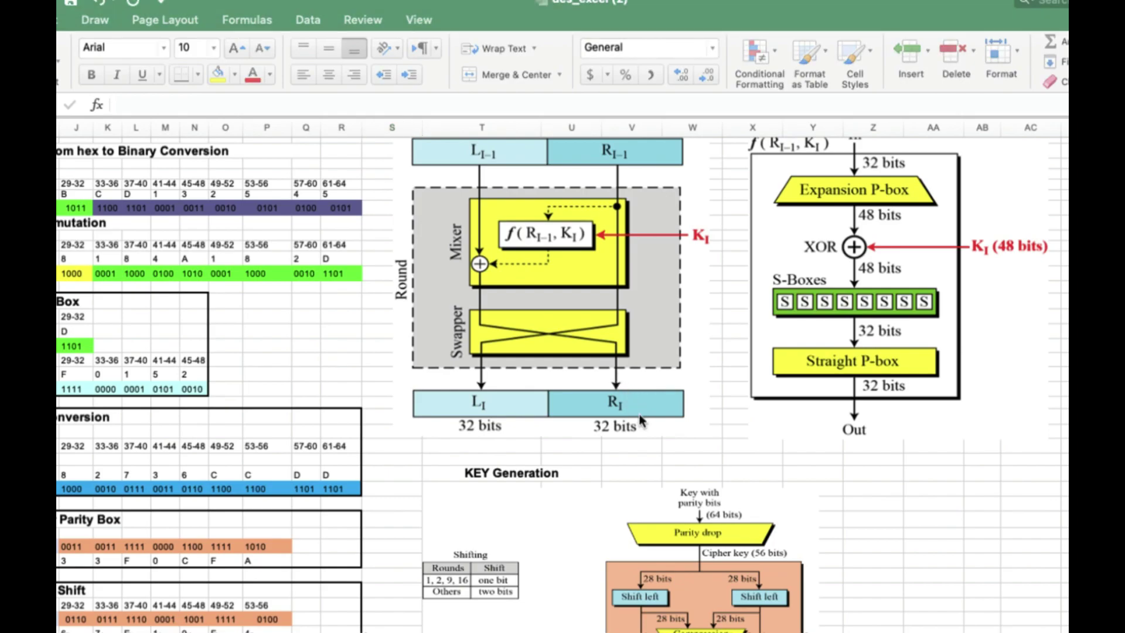
pyautogui.press('super+grave')
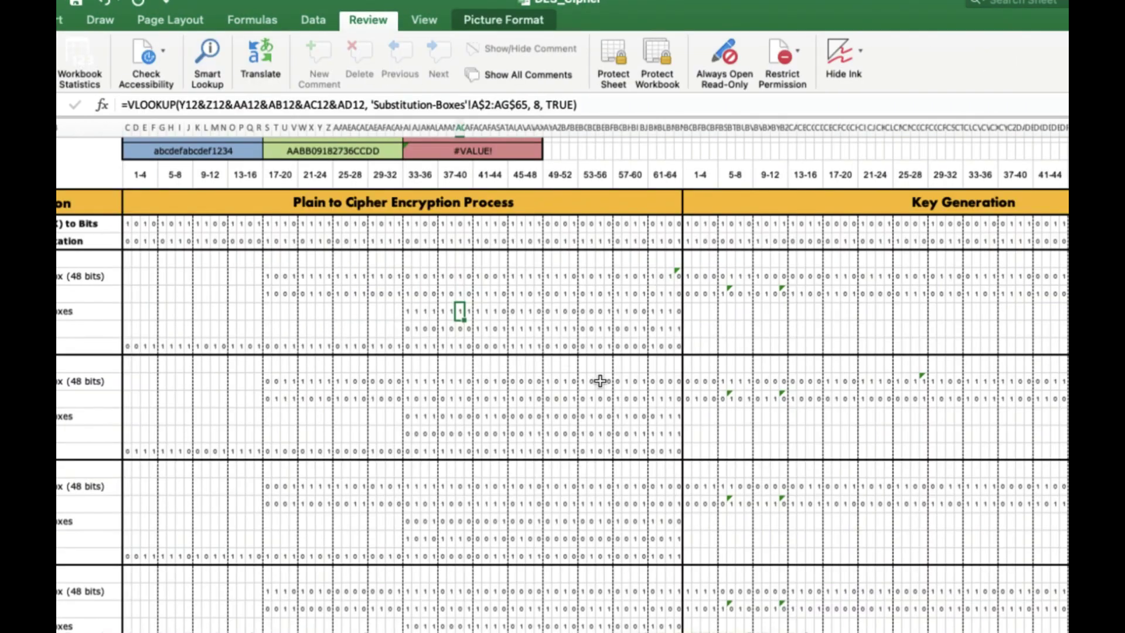
pyautogui.scroll(-3, 448, 359)
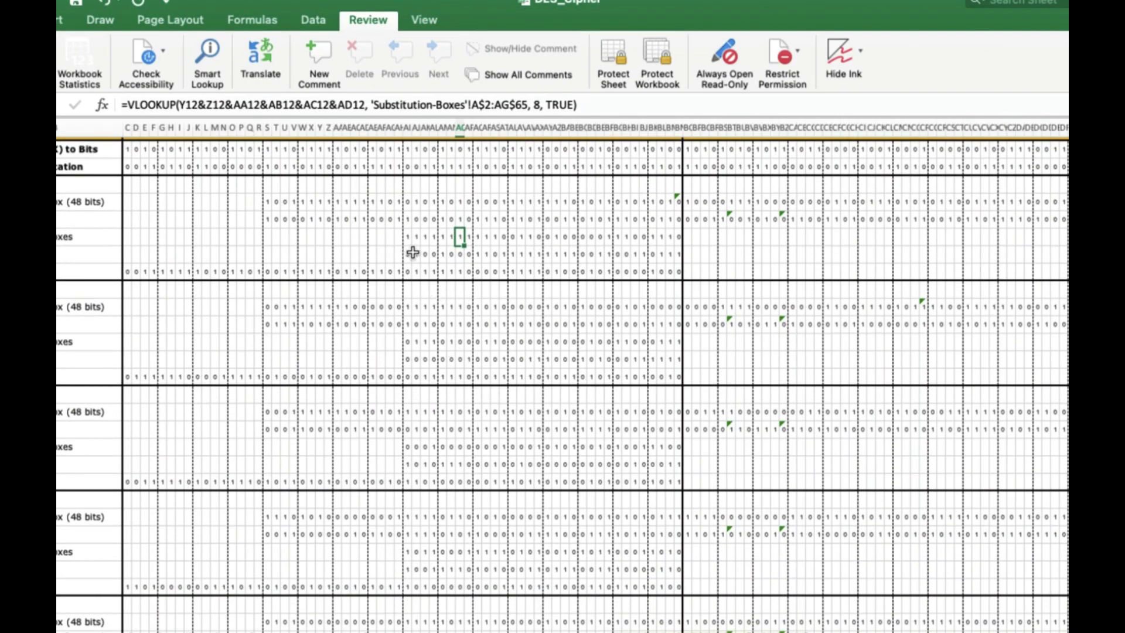
pyautogui.moveTo(409, 252); pyautogui.dragTo(681, 251)
# Select the left 32 bits of the initial permutation in turn with the Round 1 Straight P-Box result to compare the two XOR operands.
pyautogui.scroll(3, 511, 251)
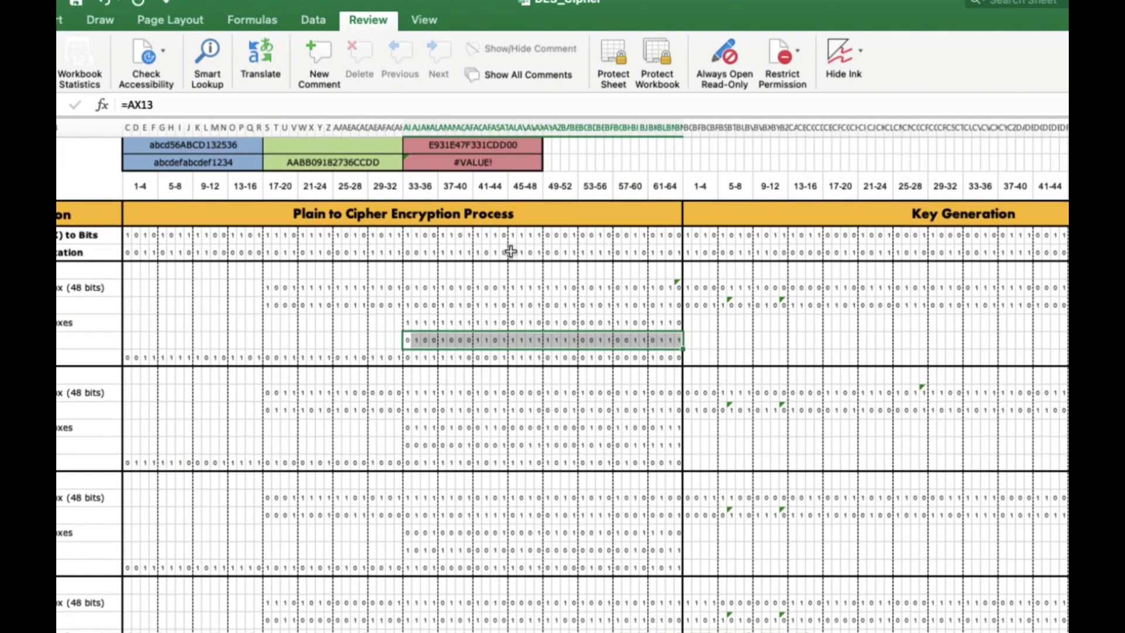
pyautogui.click(395, 253)
pyautogui.moveTo(396, 253); pyautogui.dragTo(130, 259)
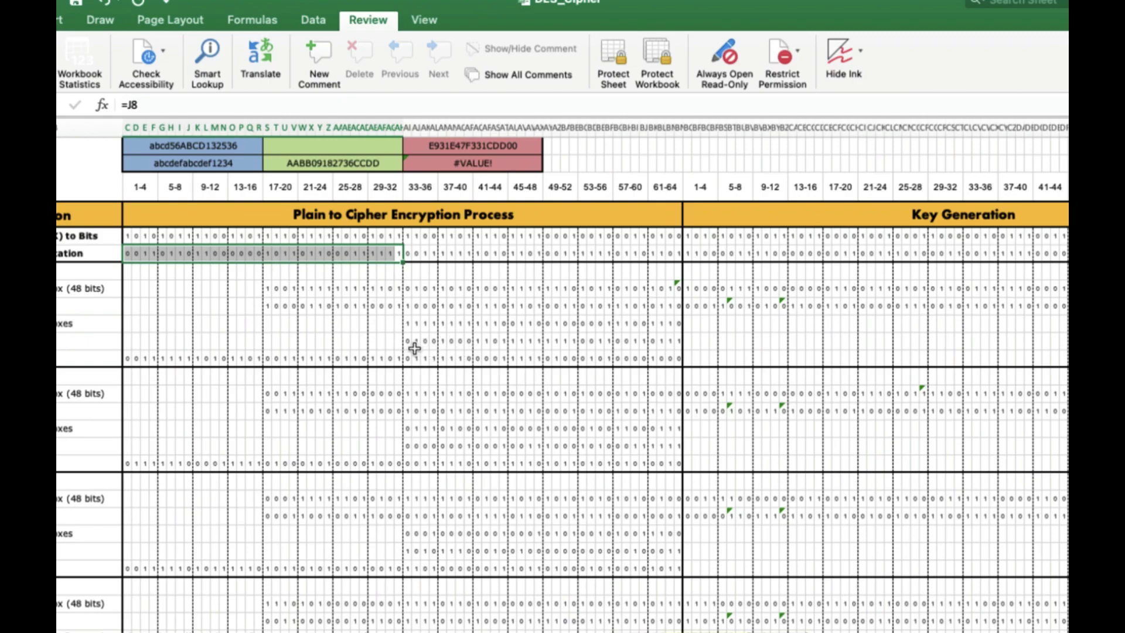
pyautogui.moveTo(410, 343); pyautogui.dragTo(675, 338)
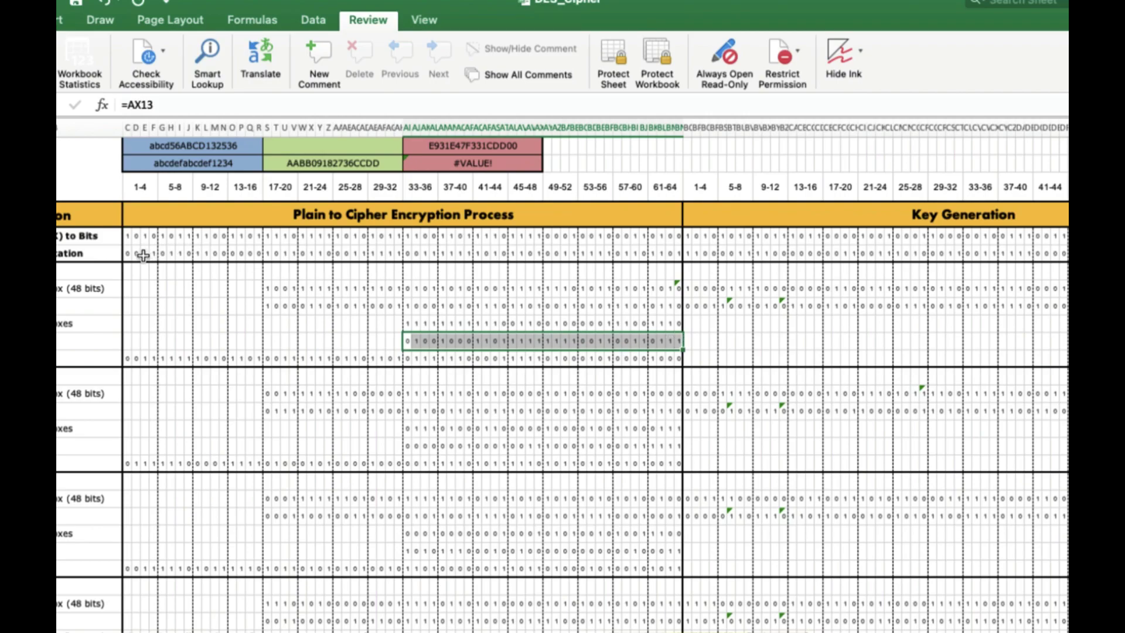
pyautogui.moveTo(129, 254); pyautogui.dragTo(398, 260)
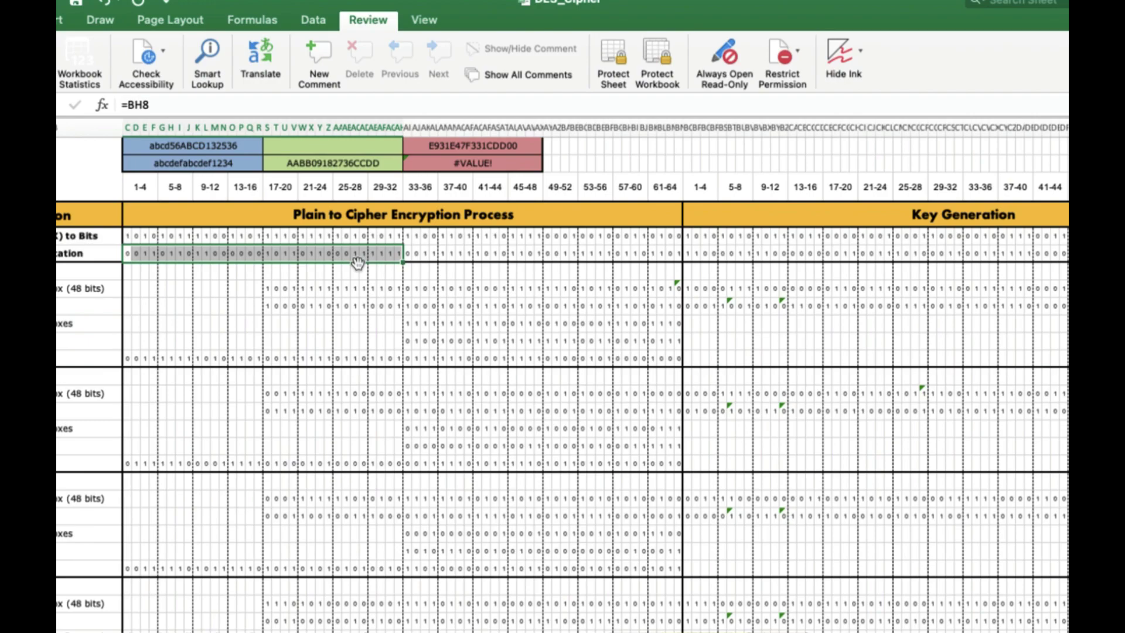
# Reselect the 32-bit Round 1 Straight P-Box result and view it alongside the final Round 1 output row.
pyautogui.press('super+grave')
pyautogui.moveTo(408, 340); pyautogui.dragTo(678, 340)
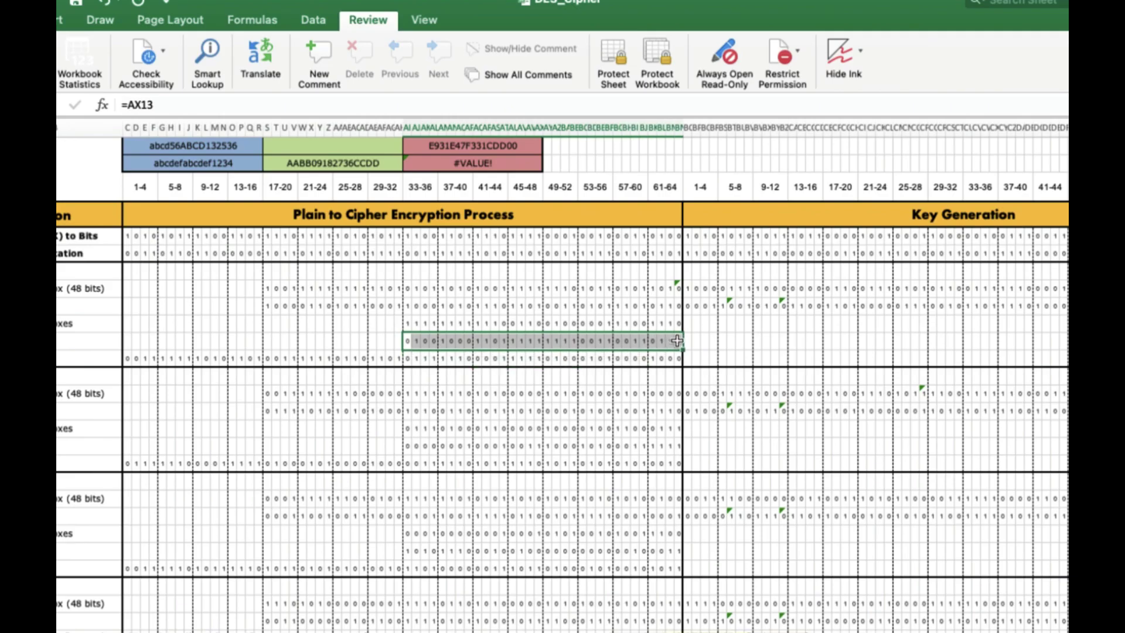
pyautogui.scroll(1, 677, 341)
pyautogui.hscroll(-1, 677, 341)
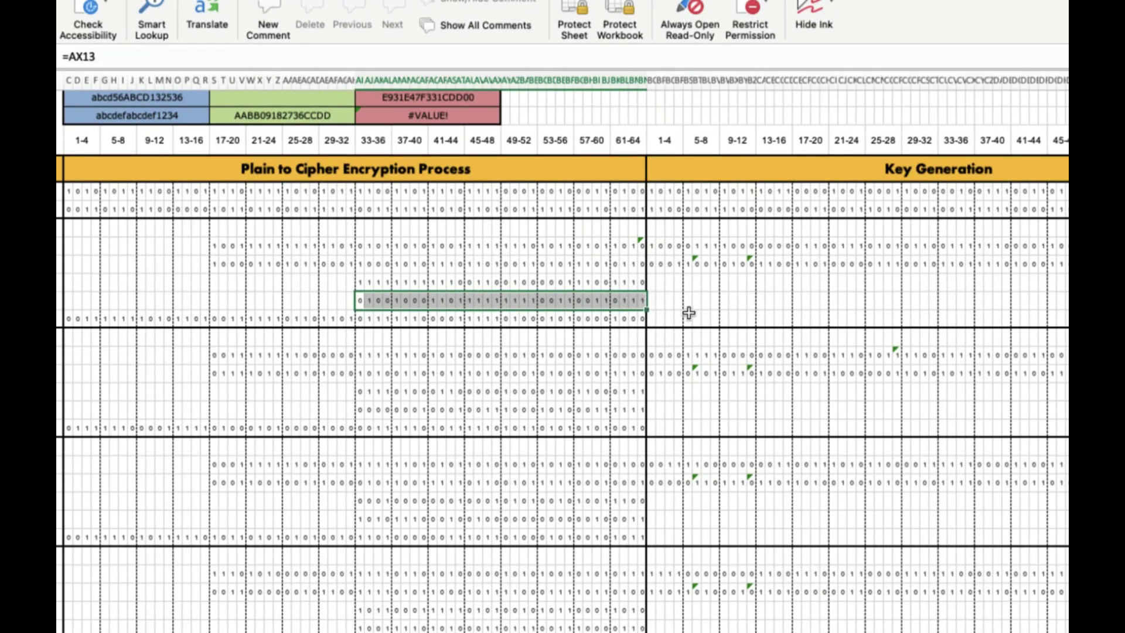
pyautogui.scroll(2, 528, 328)
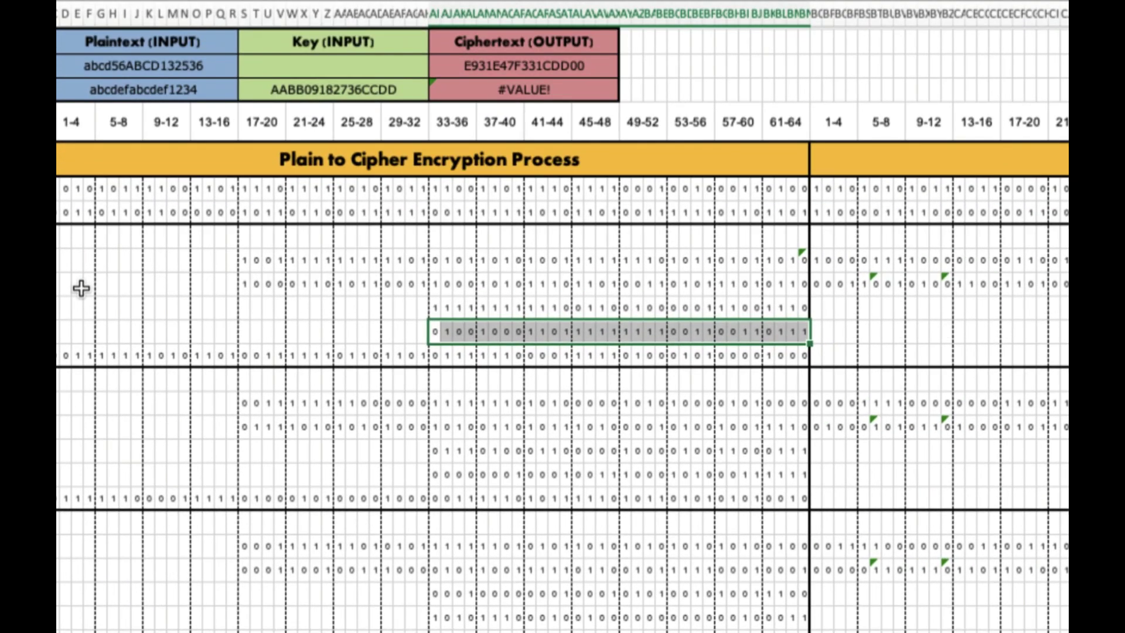
pyautogui.scroll(-1, 81, 288)
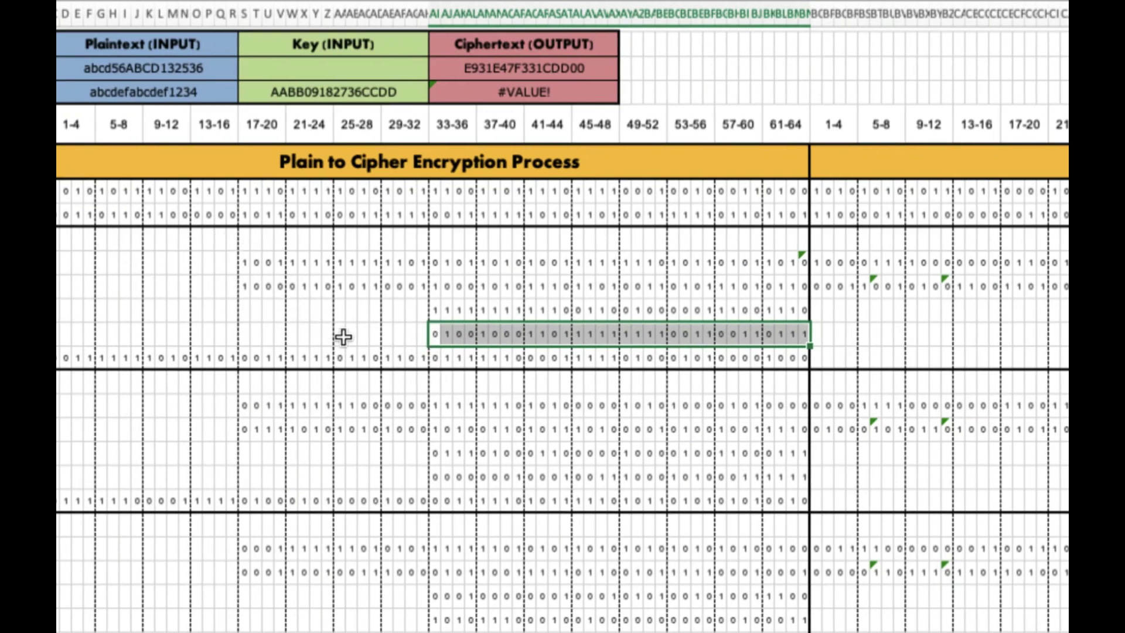
# Pair the fifth, sixth and ninth initial permutation bits with the matching Round 1 Straight P-Box bits to trace the XOR Left result.
pyautogui.scroll(-1, 216, 321)
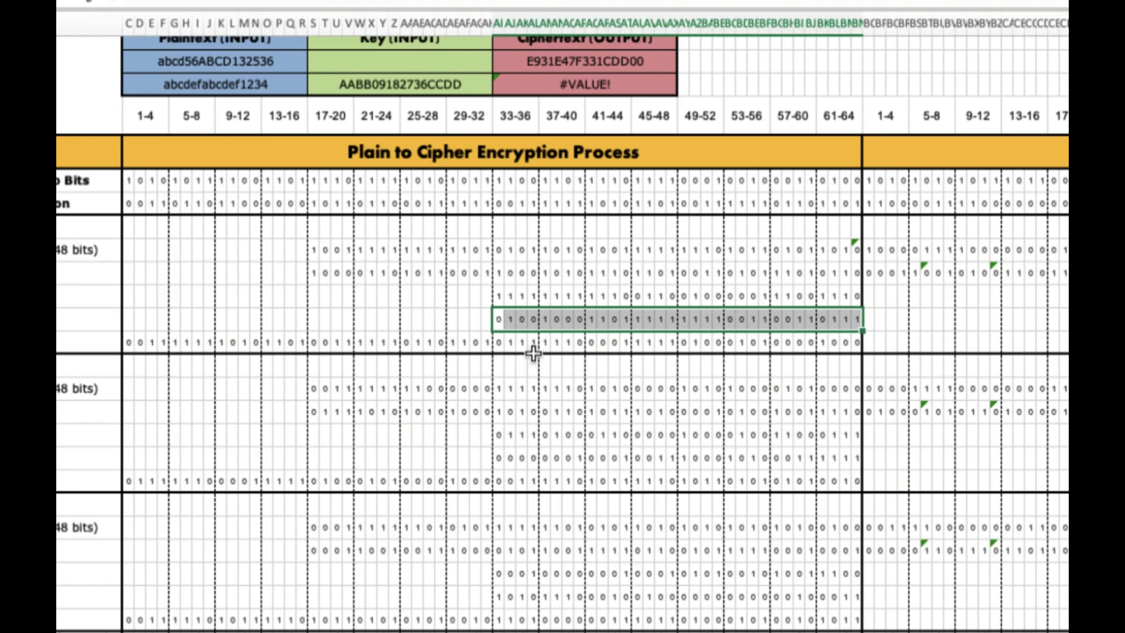
pyautogui.click(177, 207)
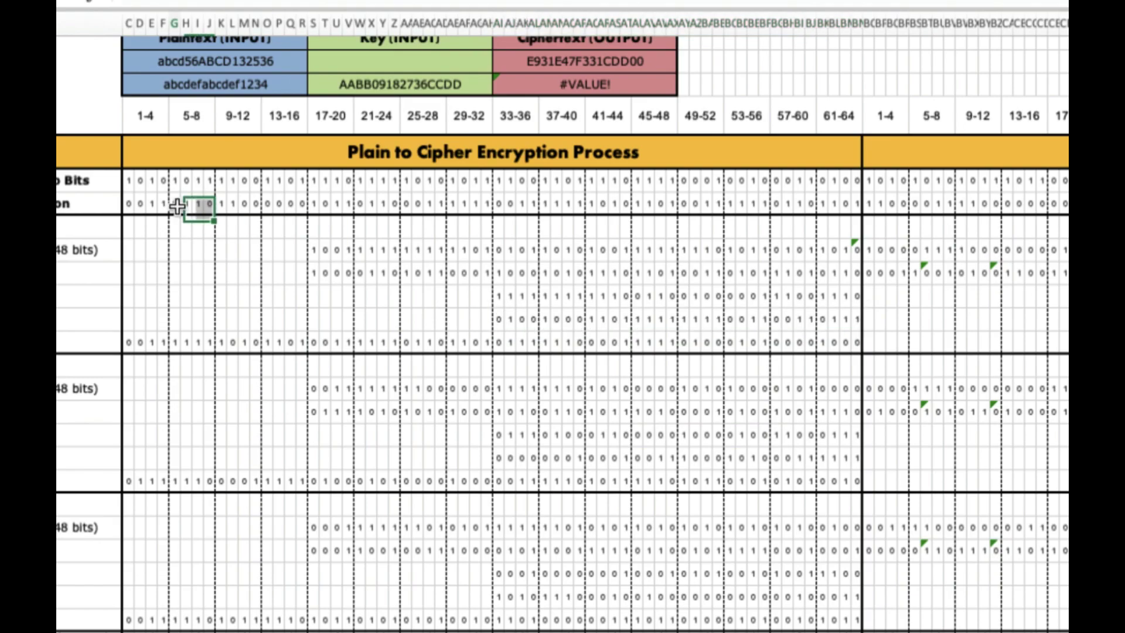
pyautogui.click(546, 321)
pyautogui.click(544, 341)
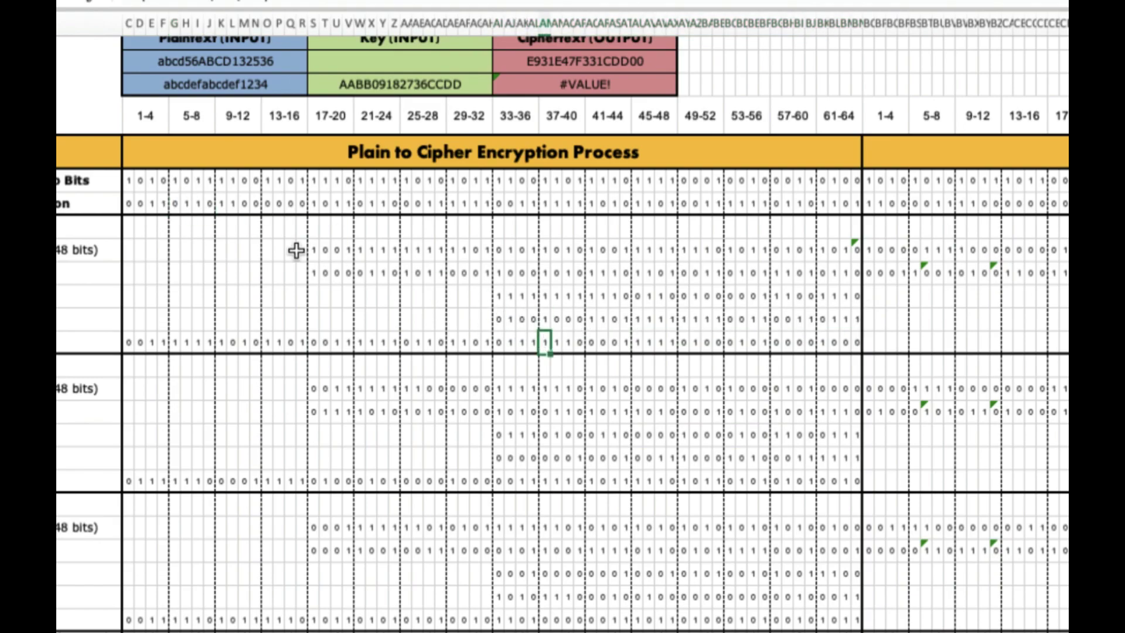
pyautogui.click(187, 203)
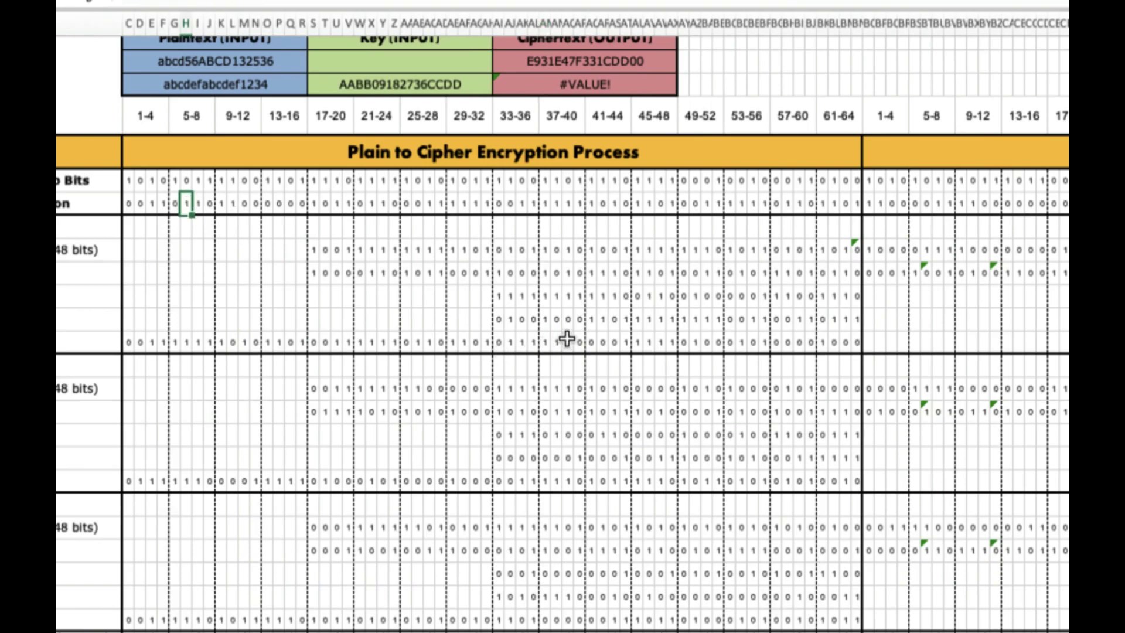
pyautogui.click(557, 322)
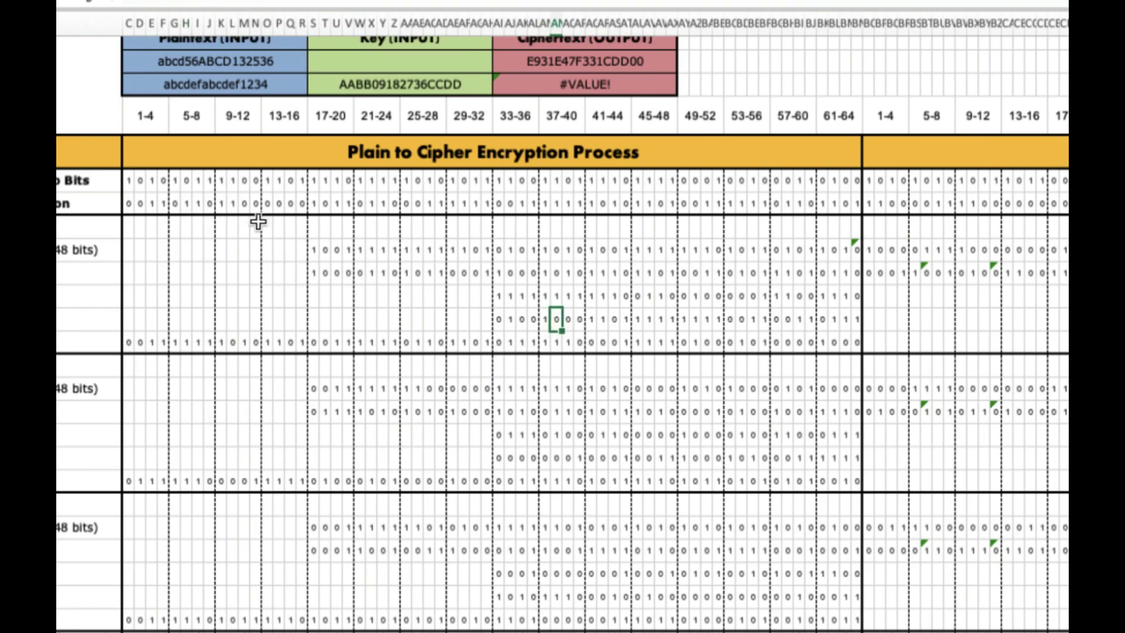
pyautogui.click(222, 205)
pyautogui.click(590, 320)
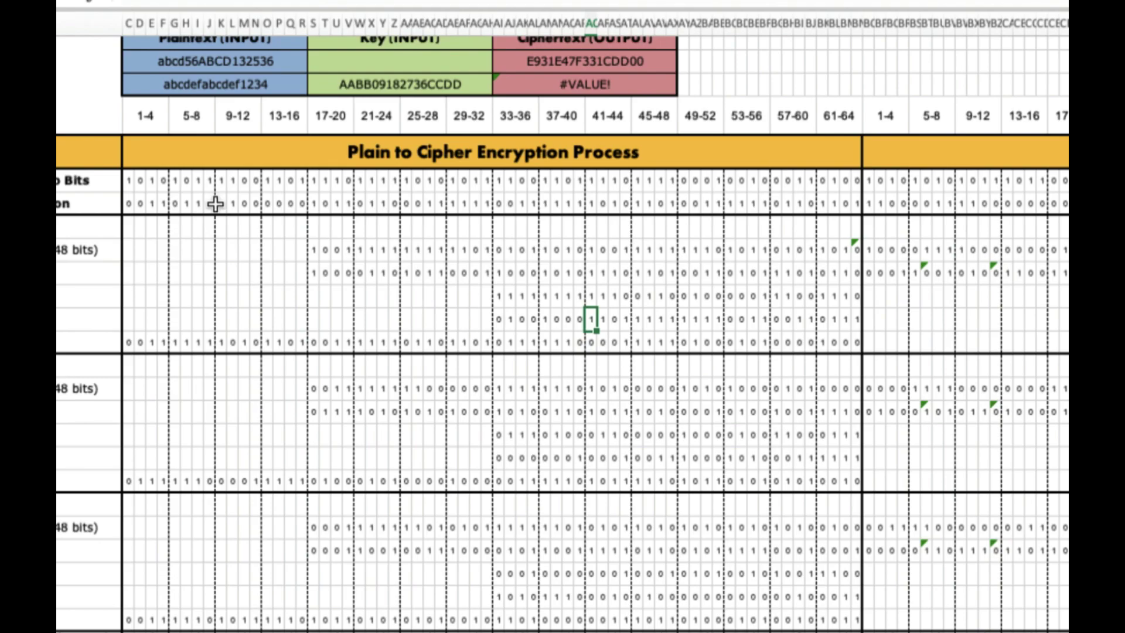
# Consult the round diagram in des_excel (2), and select the right 32 bits of the Initial Permutation row in DES_Cipher.
pyautogui.press('super+Tab')
pyautogui.press('super+Tab')
pyautogui.press('super+Tab')
pyautogui.press('super+Tab')
pyautogui.press('super+grave')
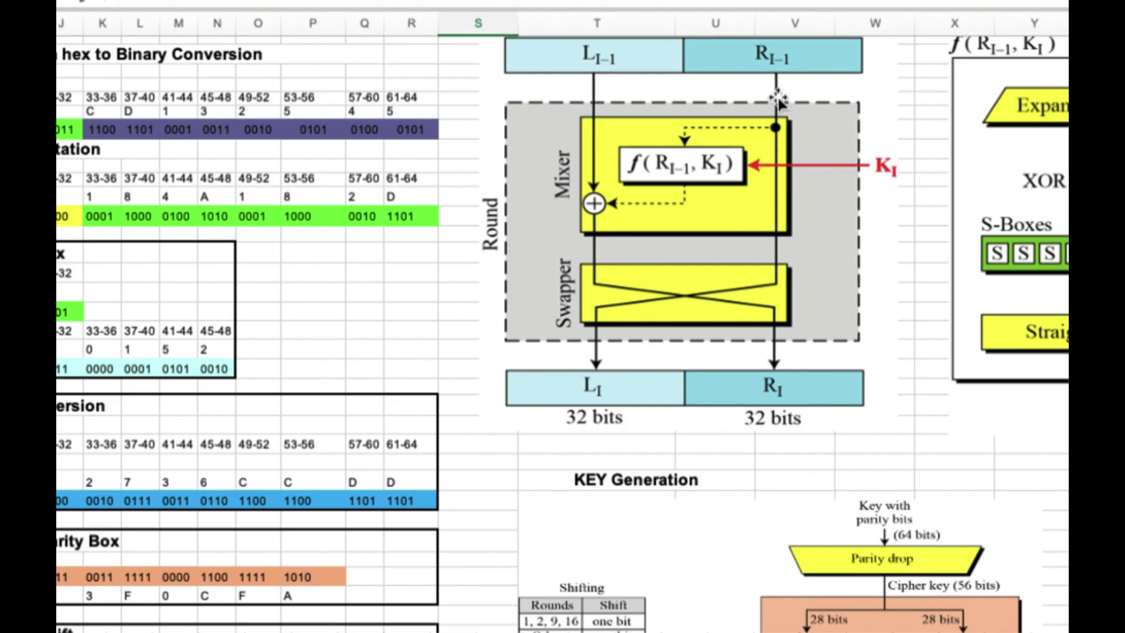
pyautogui.click(783, 179)
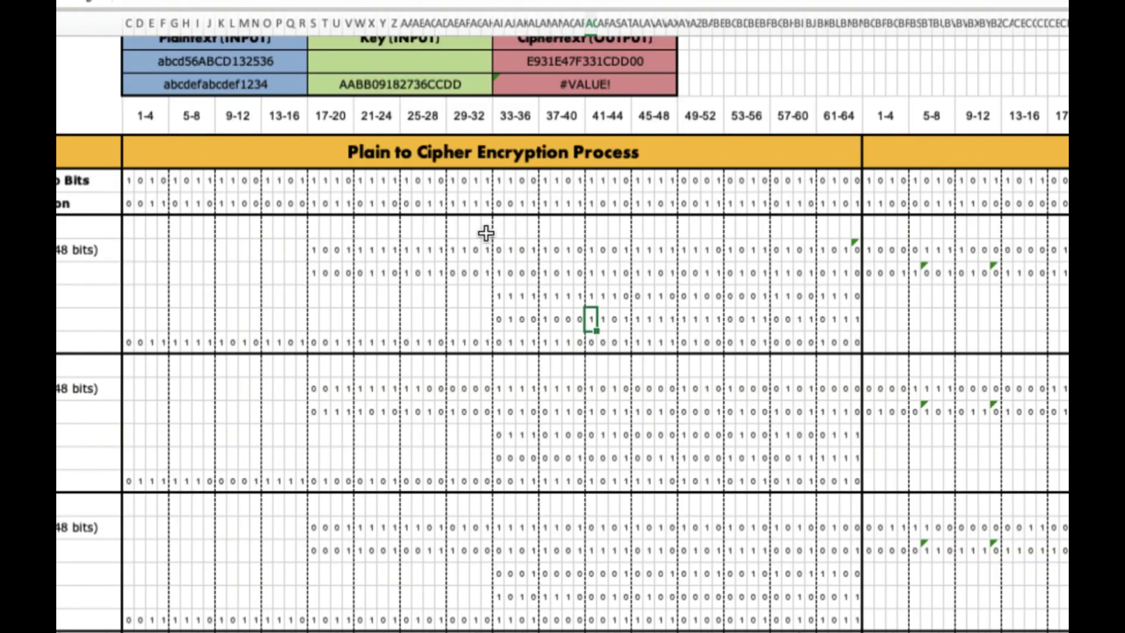
pyautogui.click(508, 203)
pyautogui.moveTo(502, 204); pyautogui.dragTo(861, 204)
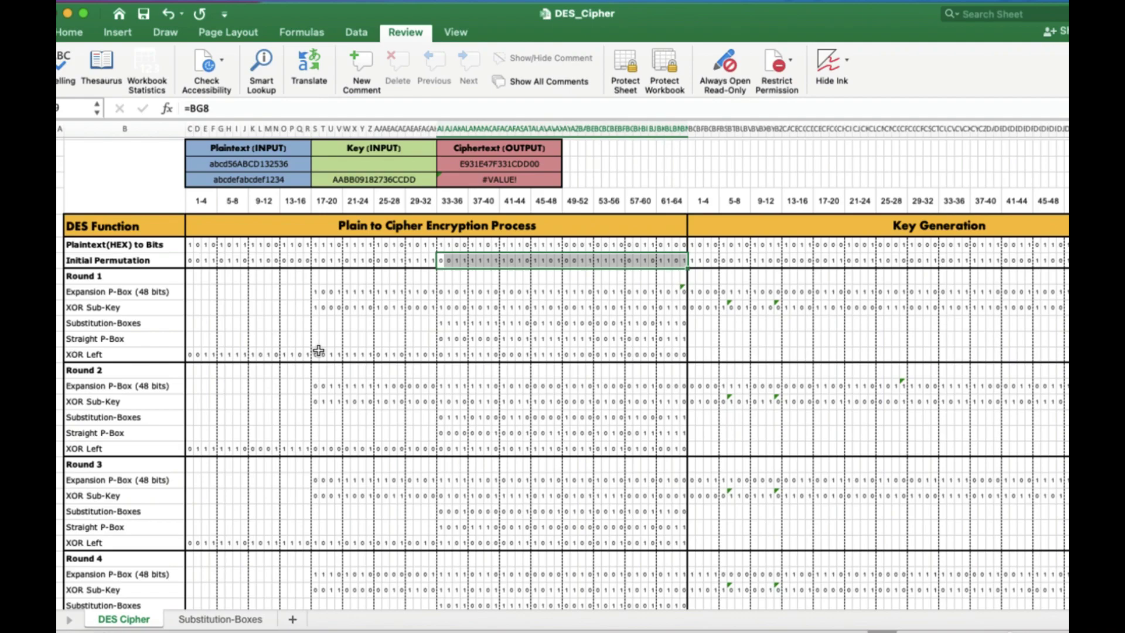
# Review the remaining encryption rounds in DES_Cipher through Round 16 and the Final Permutation row.
pyautogui.scroll(-20, 318, 350)
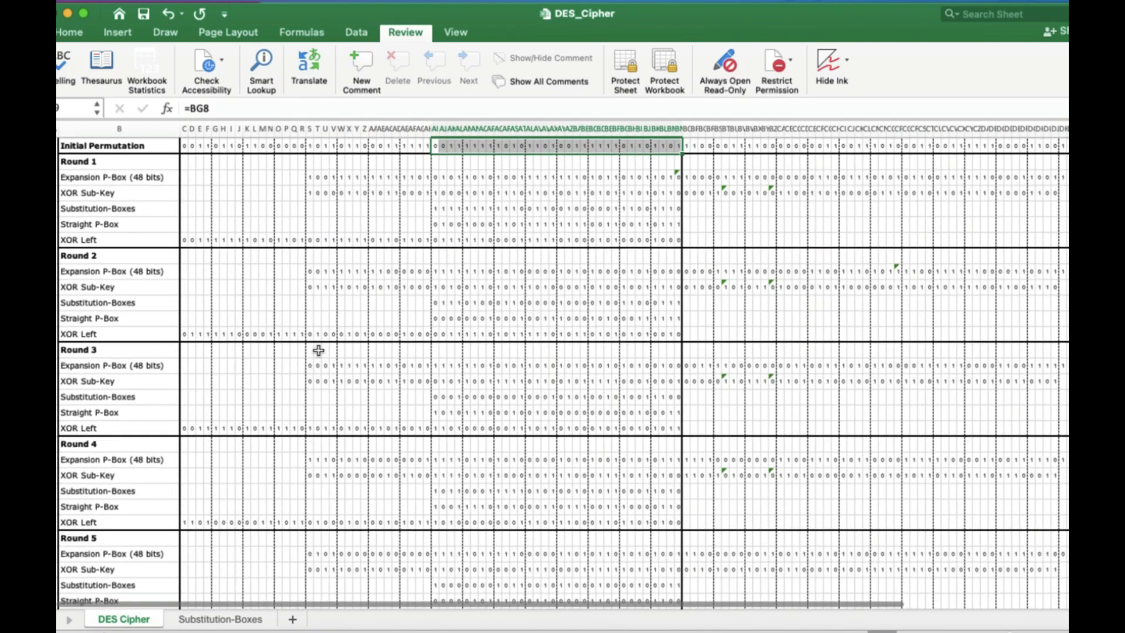
pyautogui.scroll(-10, 319, 350)
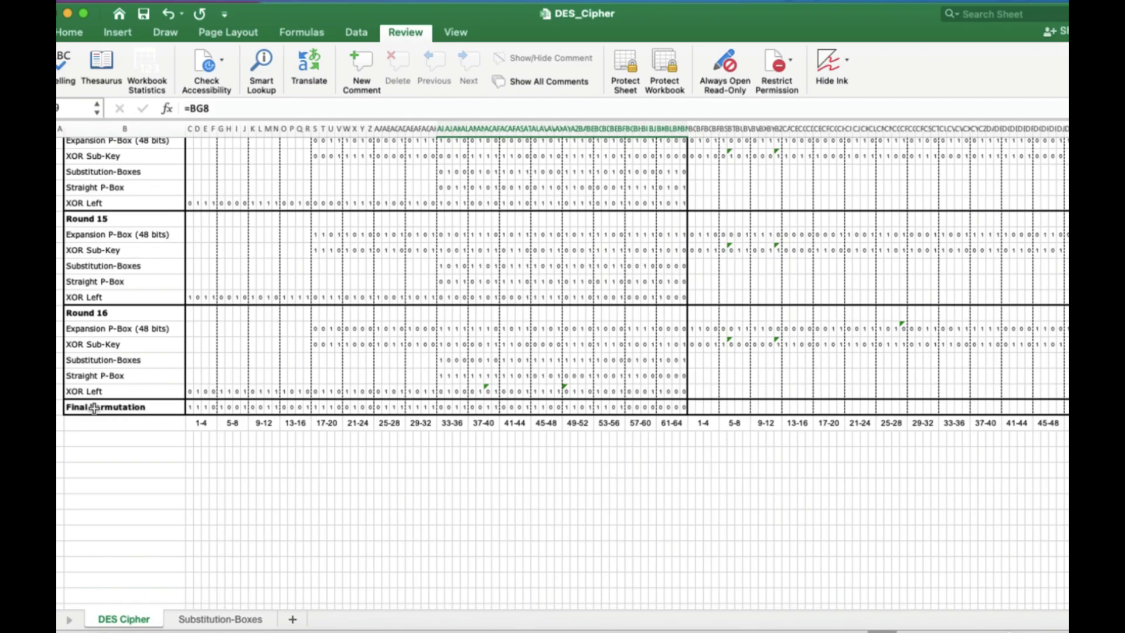
pyautogui.scroll(15, 94, 408)
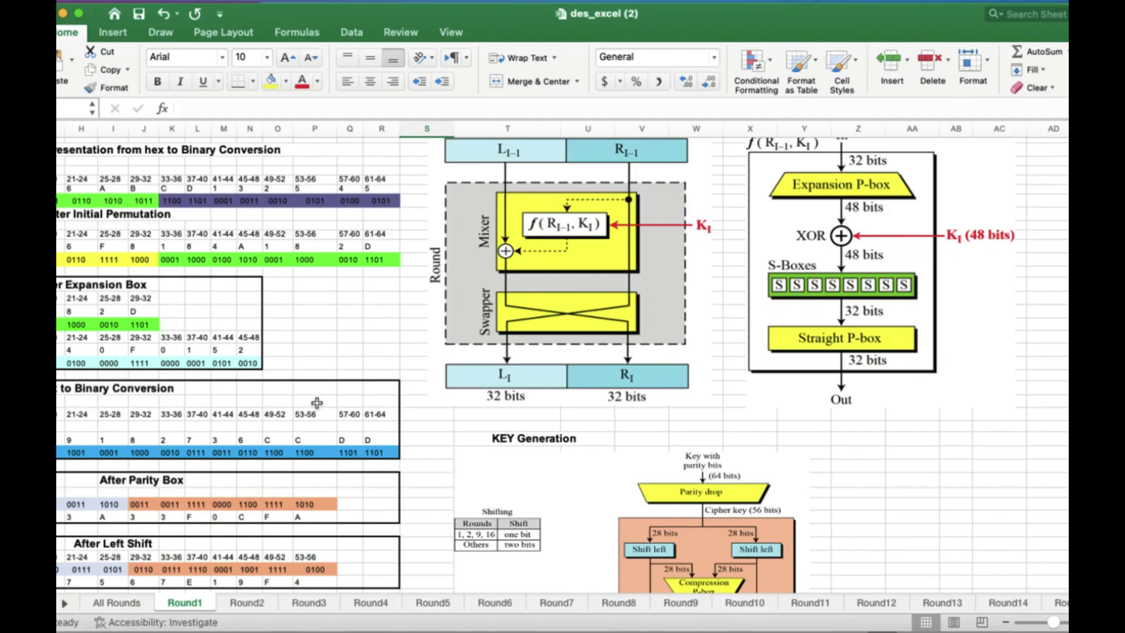
# On the All Rounds sheet of des_excel (2), replace the first two characters of the plaintext with AB, making it AB3456ABCD132545.
pyautogui.scroll(3, 317, 402)
pyautogui.hscroll(-5, 316, 403)
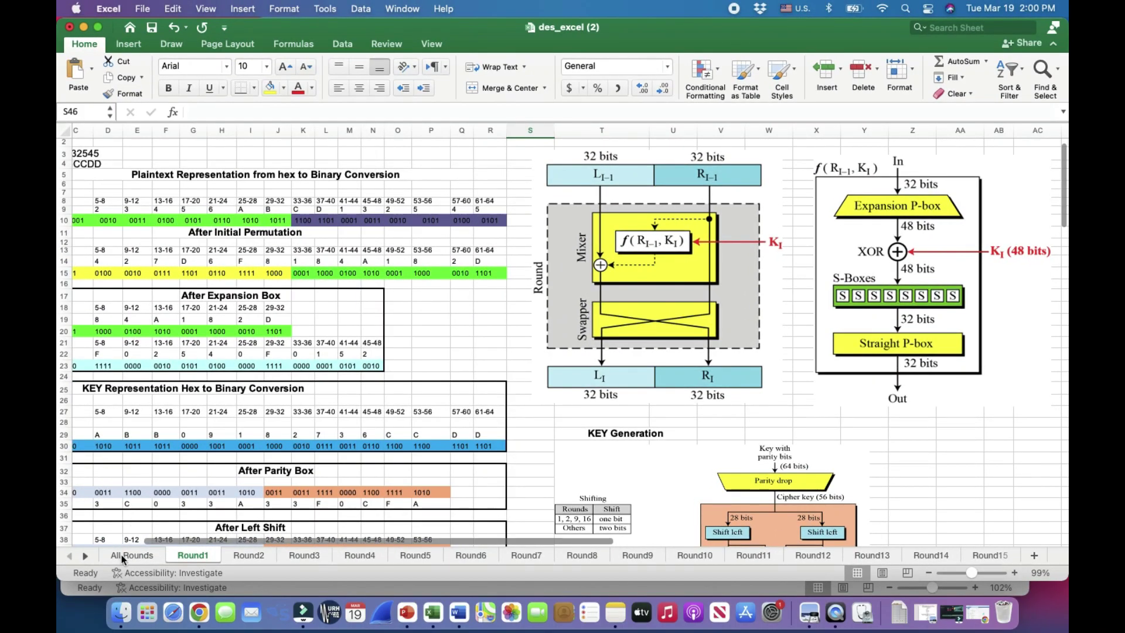
pyautogui.click(128, 557)
pyautogui.scroll(10, 279, 289)
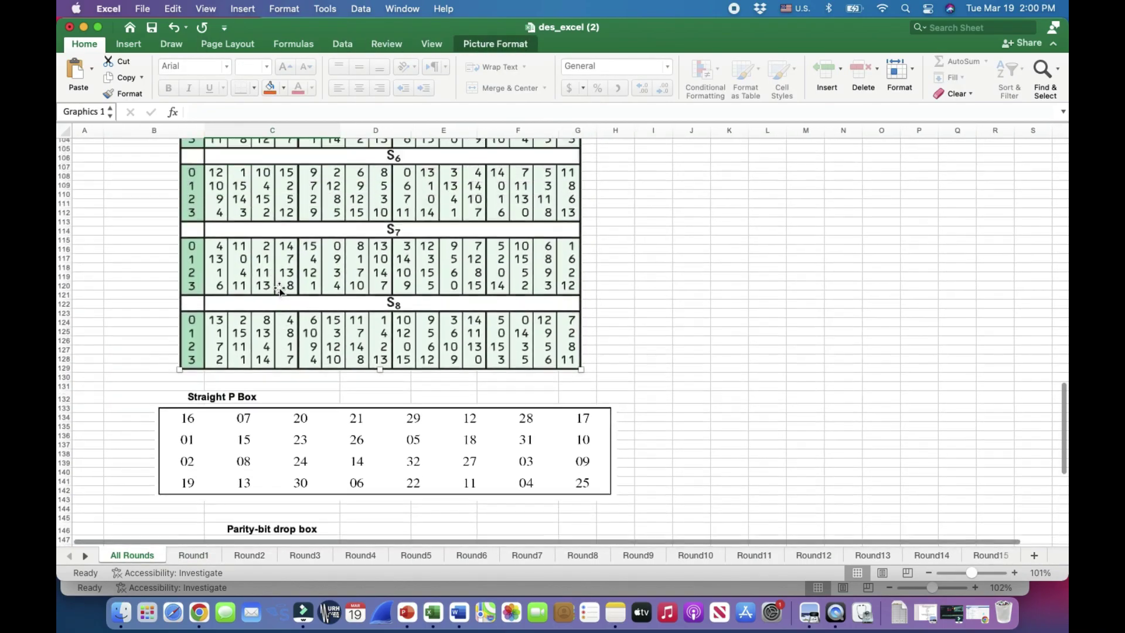
pyautogui.scroll(10, 279, 289)
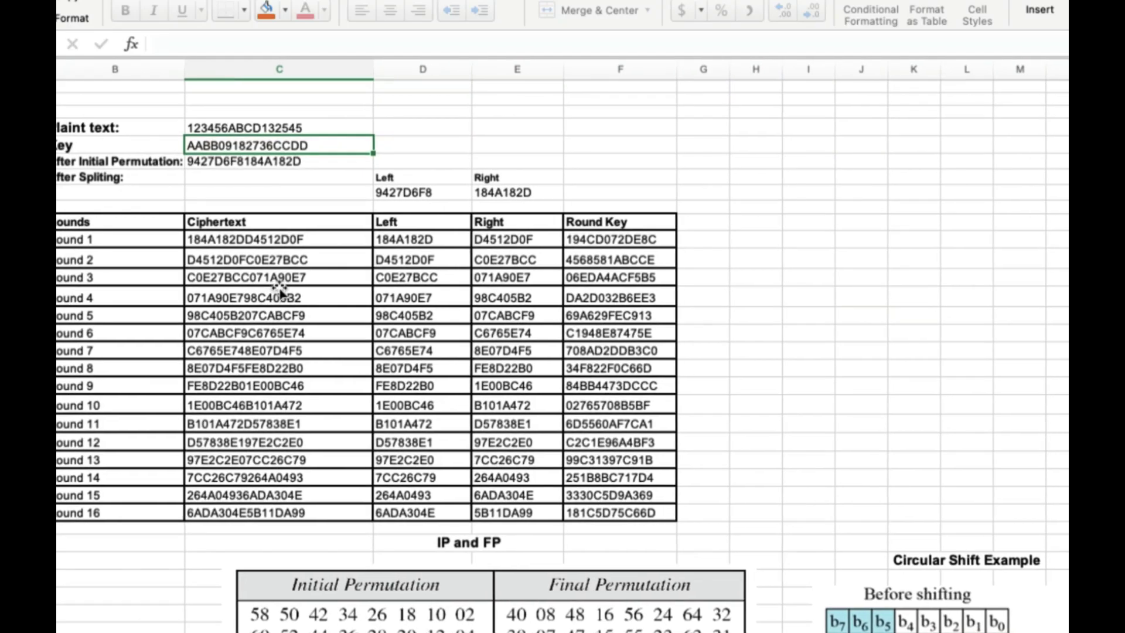
pyautogui.click(192, 127)
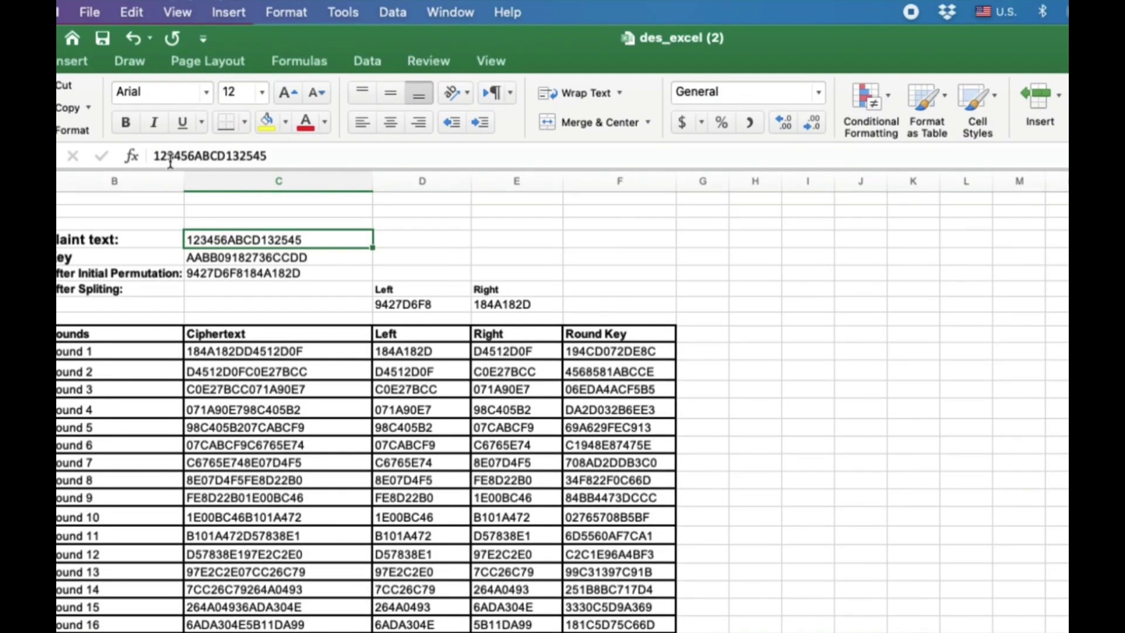
pyautogui.click(170, 159)
pyautogui.press('BackSpace')
pyautogui.press('BackSpace')
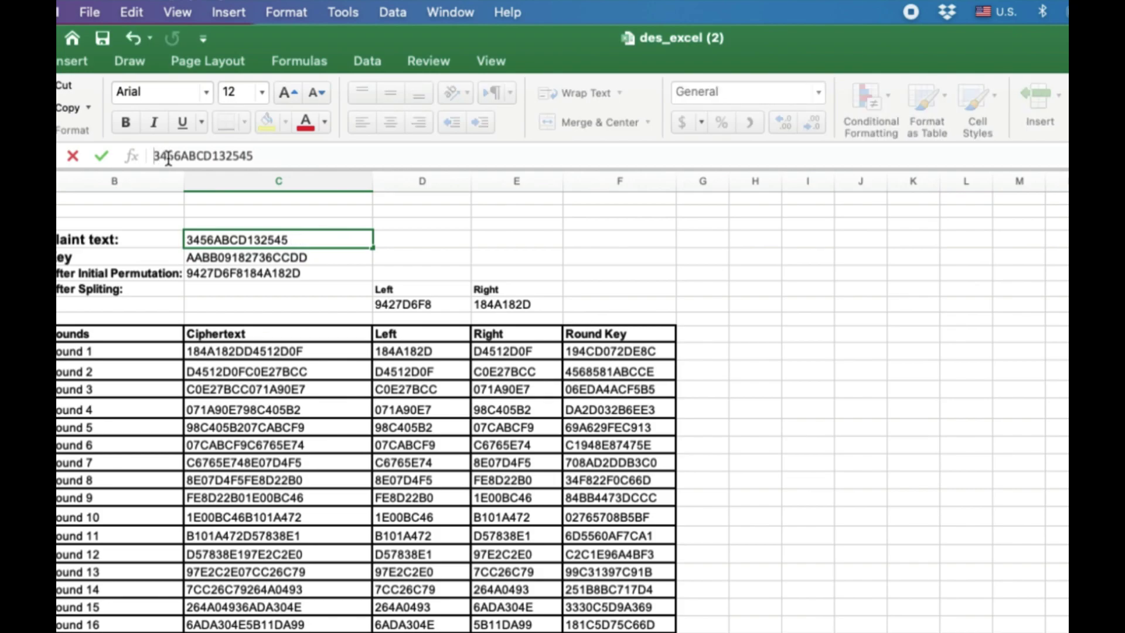
pyautogui.write('AB')
pyautogui.press('Return')
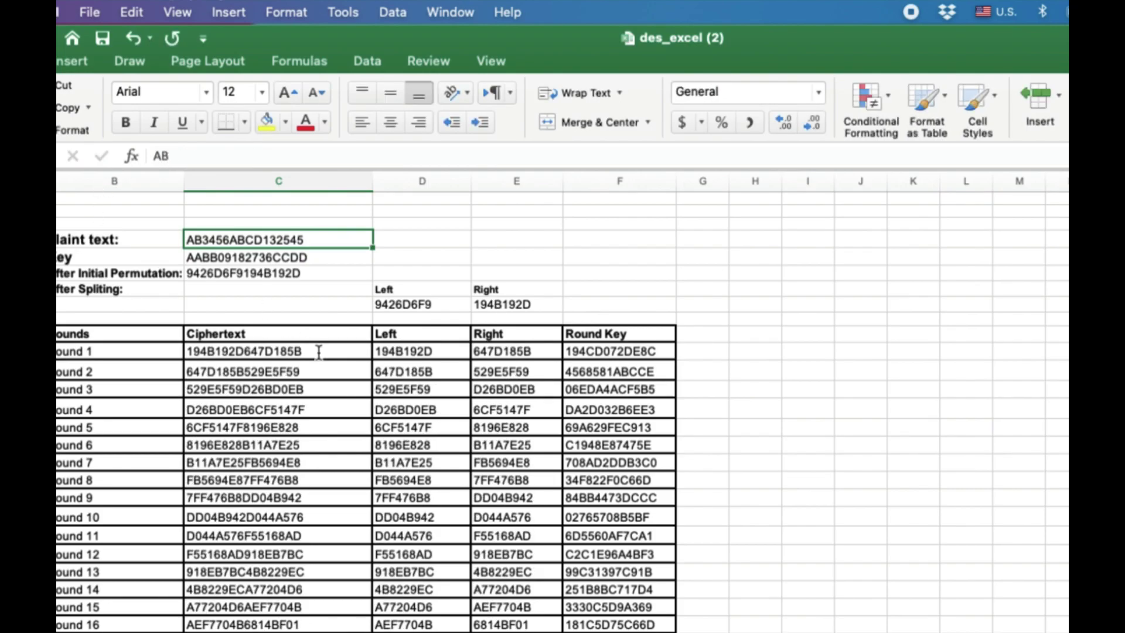
# Examine the ciphertext, left, right and round key values for all 16 rounds and select the Round 1 right half.
pyautogui.scroll(-5, 387, 417)
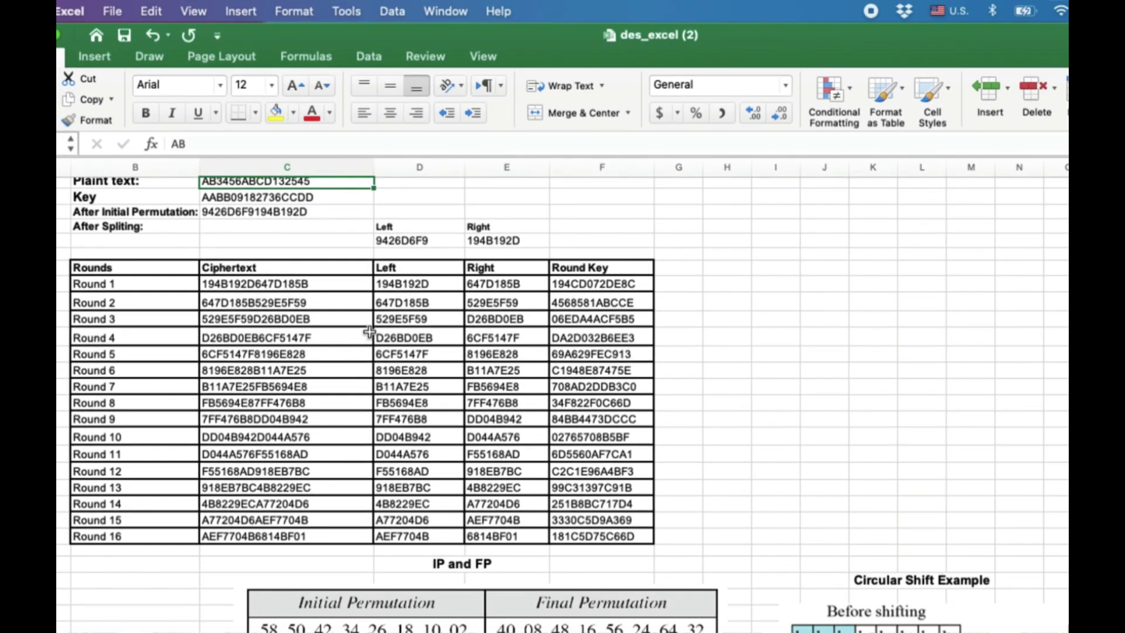
pyautogui.scroll(2, 368, 356)
pyautogui.scroll(-1, 372, 330)
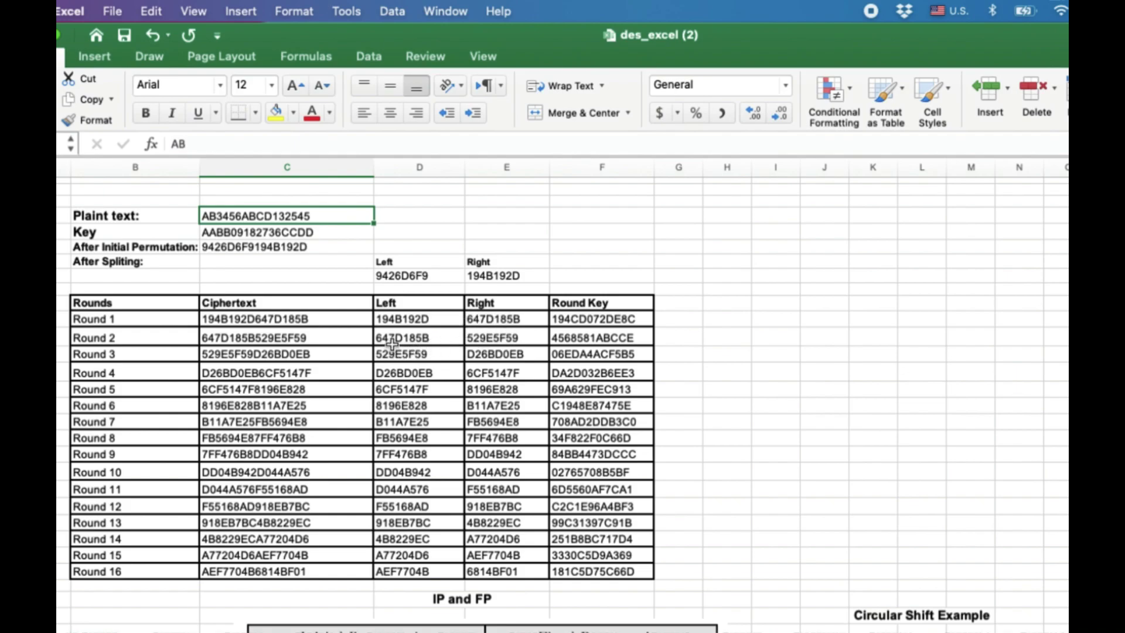
pyautogui.click(487, 319)
pyautogui.moveTo(486, 320)
pyautogui.mouseDown()
pyautogui.moveTo(417, 338)
pyautogui.moveTo(494, 336)
pyautogui.moveTo(489, 319)
pyautogui.mouseUp()
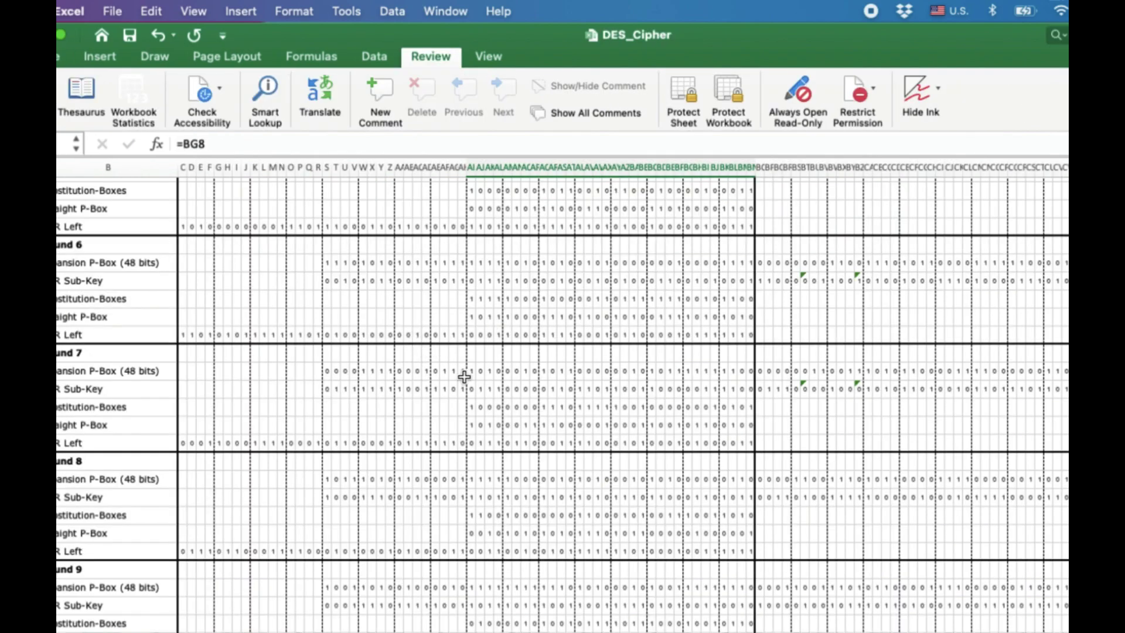
# Look over the middle rounds in DES_Cipher and return to the des_excel (2) workbook.
pyautogui.scroll(3, 462, 376)
pyautogui.scroll(3, 464, 377)
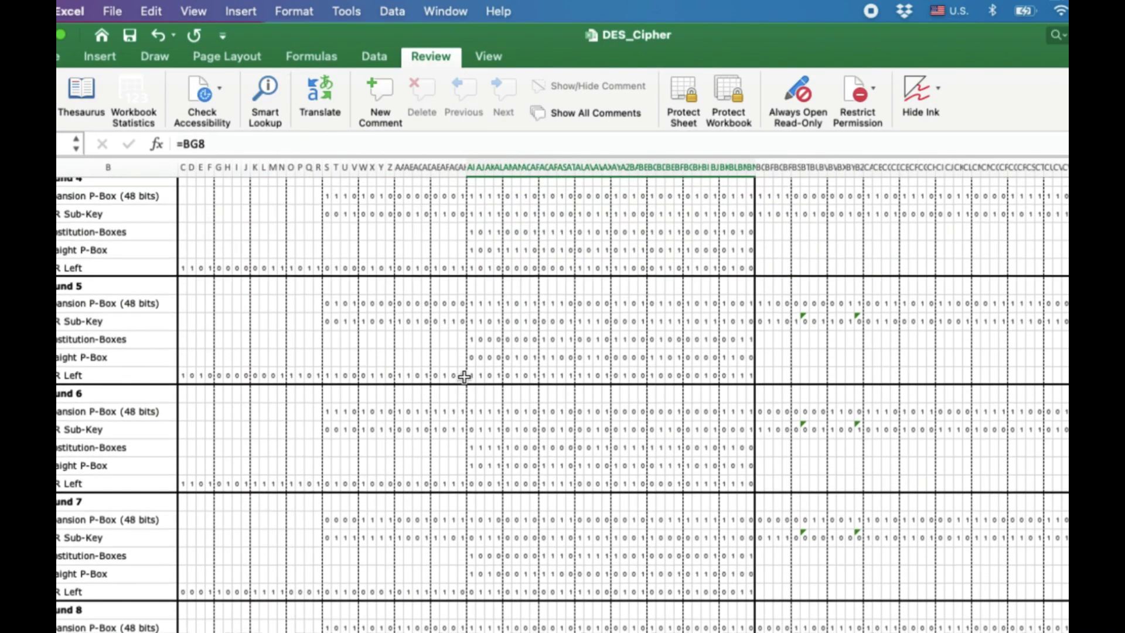
pyautogui.press('super+Tab')
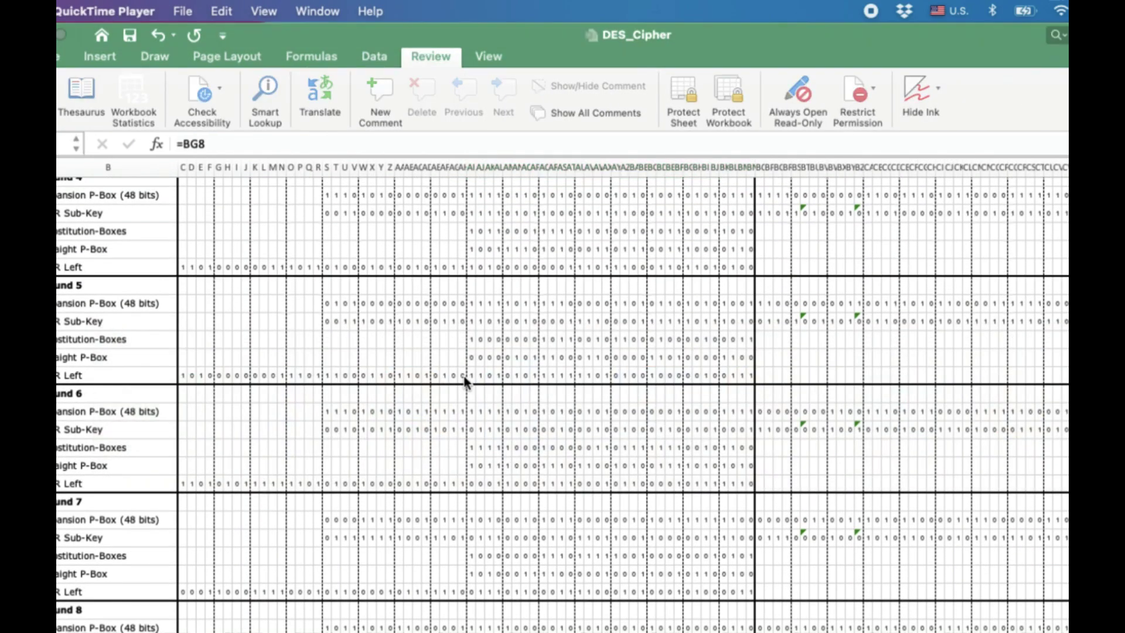
pyautogui.press('super+Tab')
pyautogui.press('super+grave')
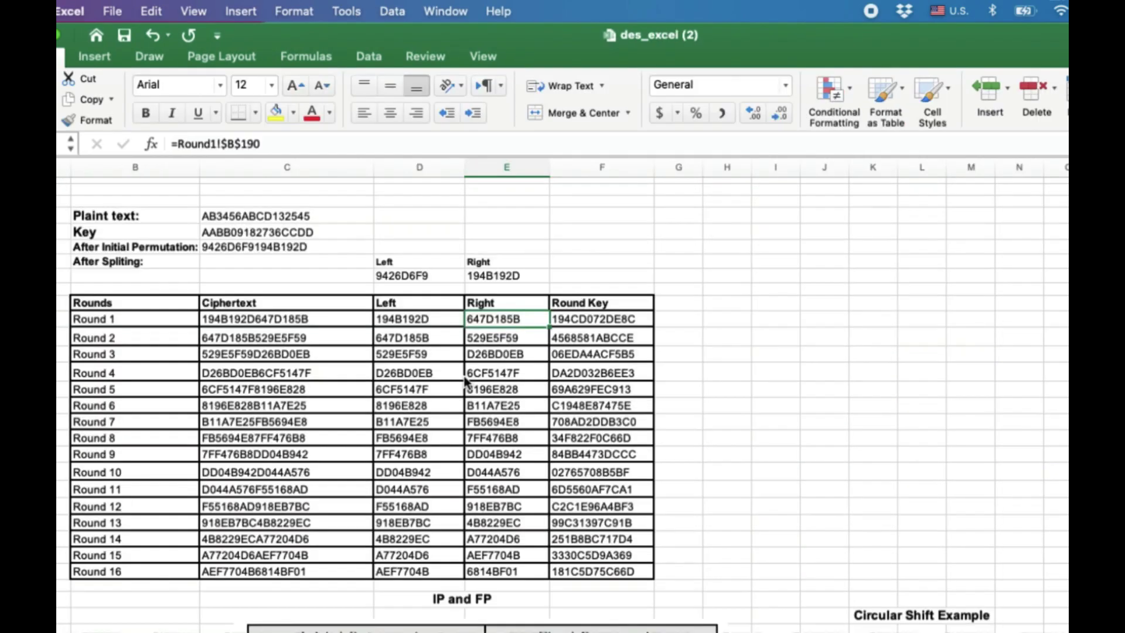
# Look through the permutation, expansion and S-box tables on All Rounds, and consult the swapper in the Round1 sheet's round diagram.
pyautogui.scroll(-10, 465, 381)
pyautogui.scroll(10, 465, 380)
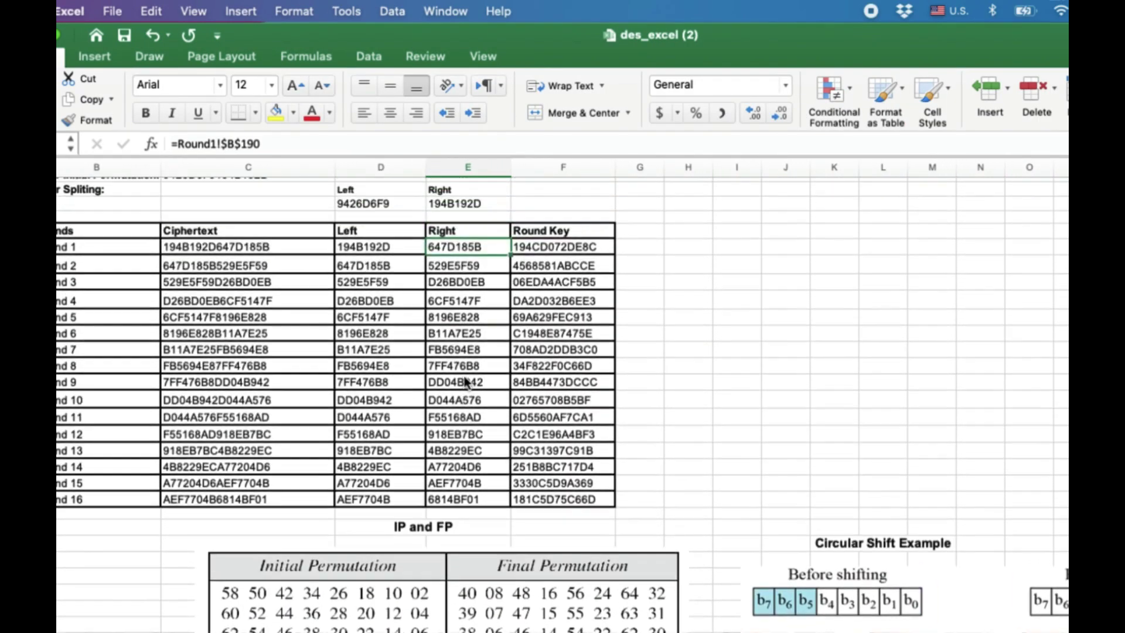
pyautogui.scroll(-12, 465, 381)
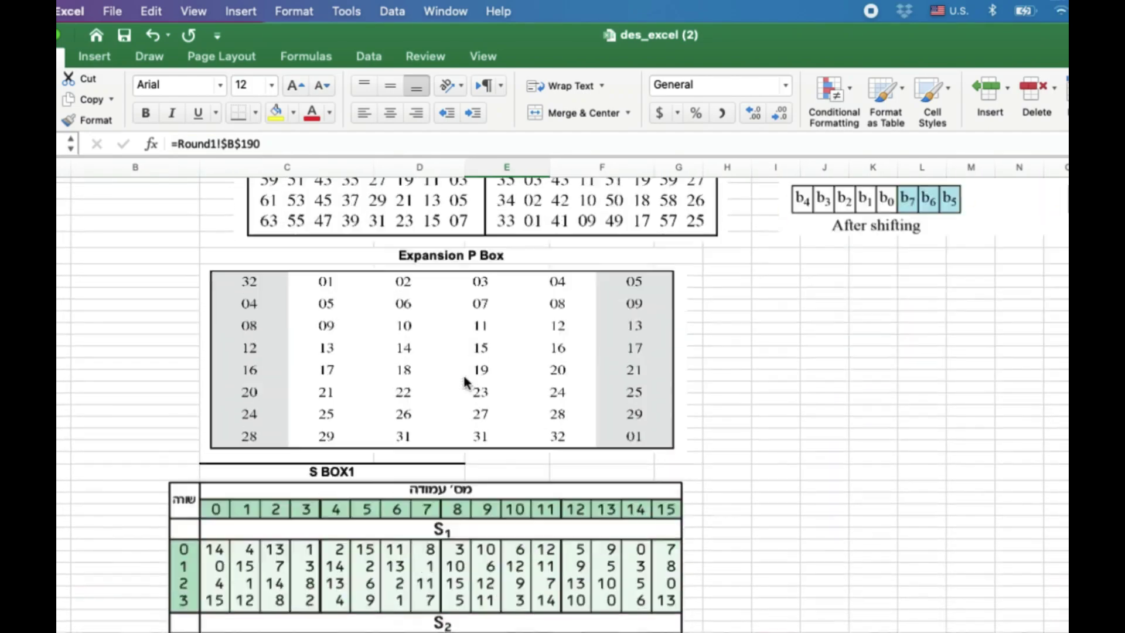
pyautogui.scroll(-1, 465, 381)
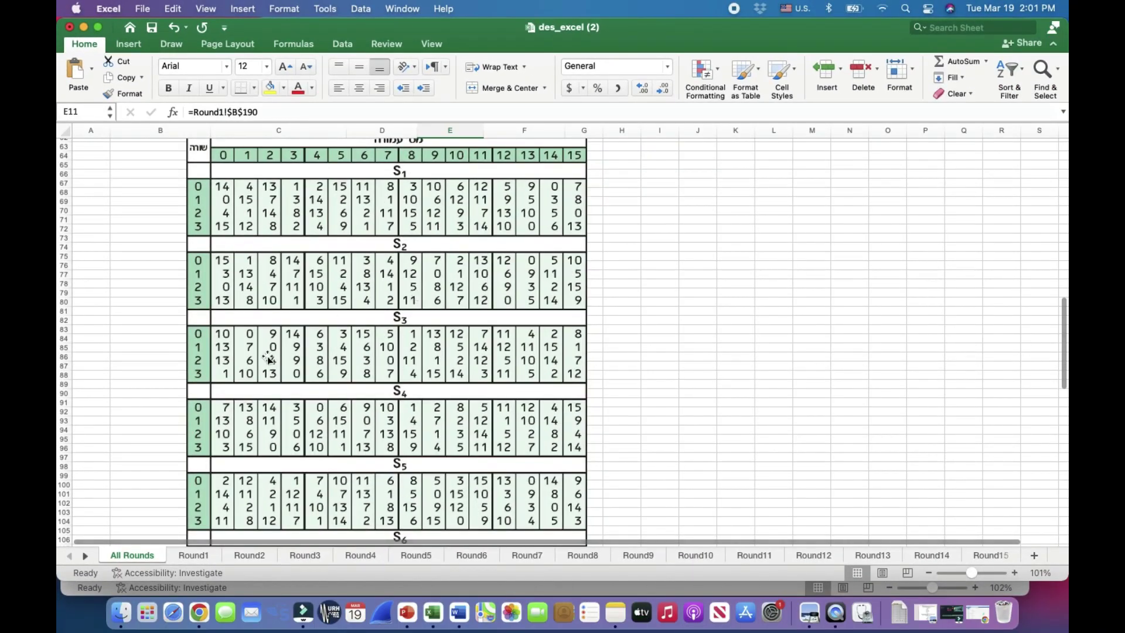
pyautogui.click(191, 554)
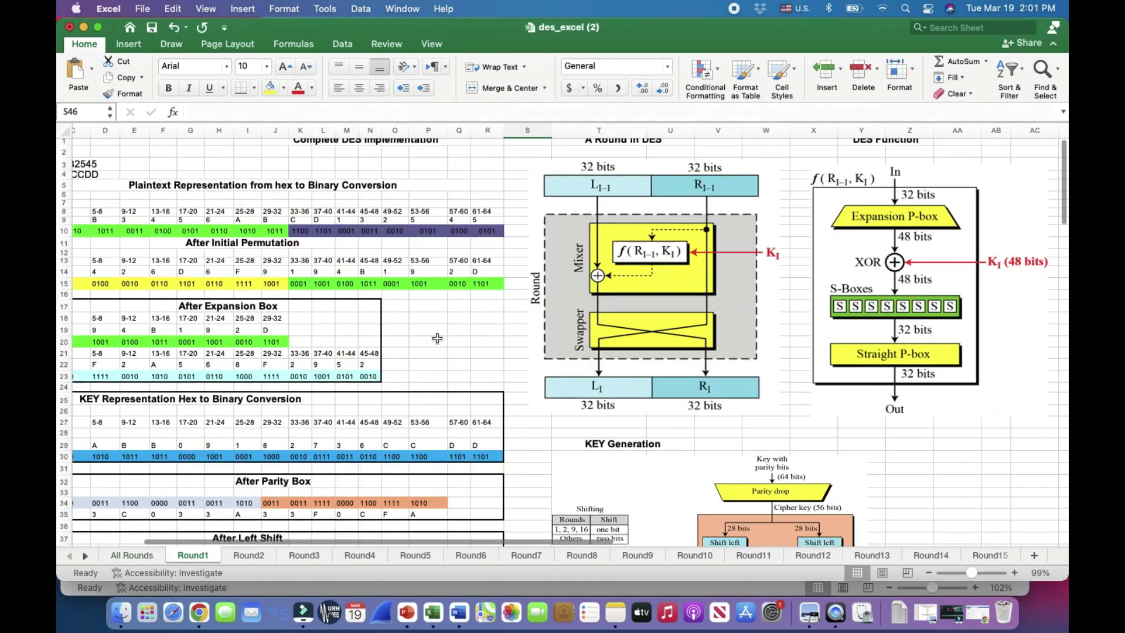
pyautogui.scroll(-1, 437, 338)
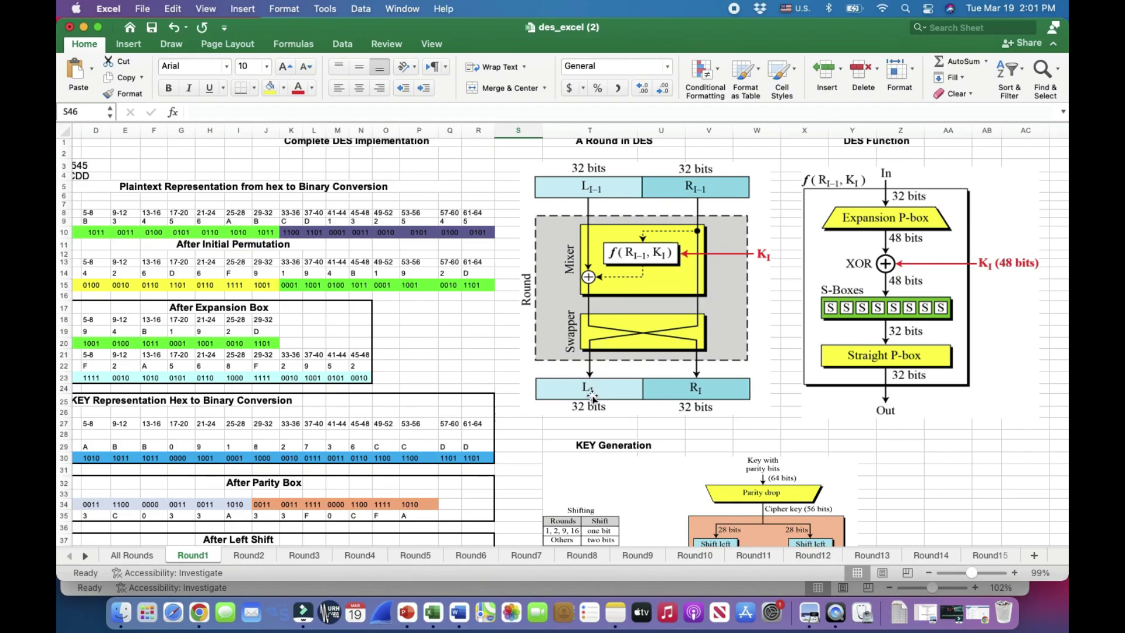
# In the All Rounds table, compare the right halves of Rounds 1 and 2 with the left halves of Rounds 2 and 3.
pyautogui.click(124, 555)
pyautogui.scroll(15, 335, 421)
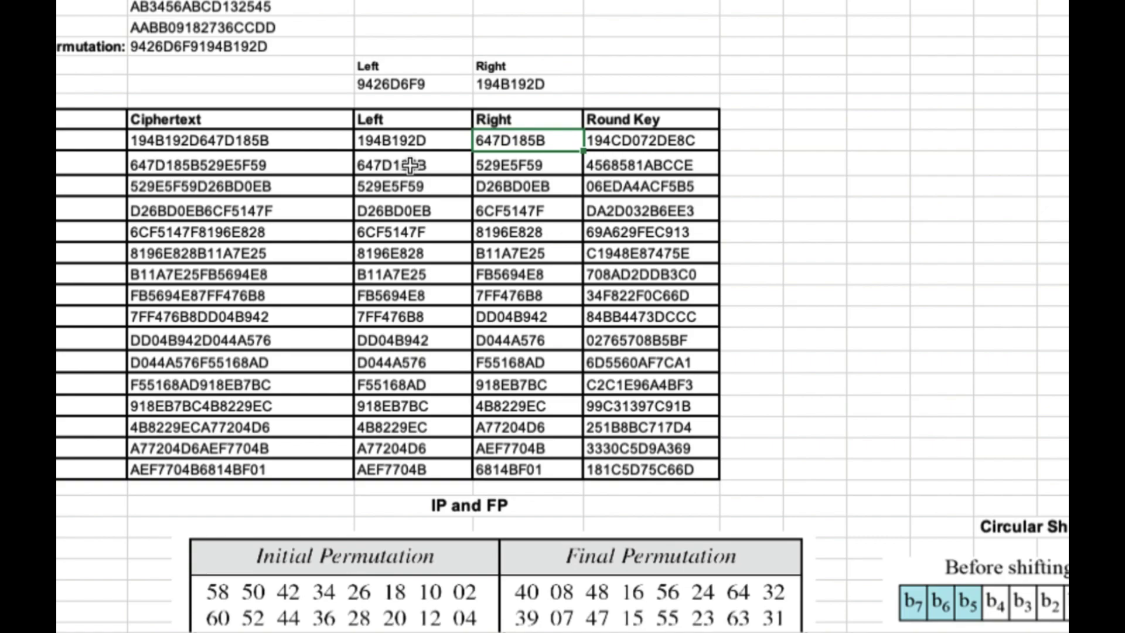
pyautogui.click(498, 165)
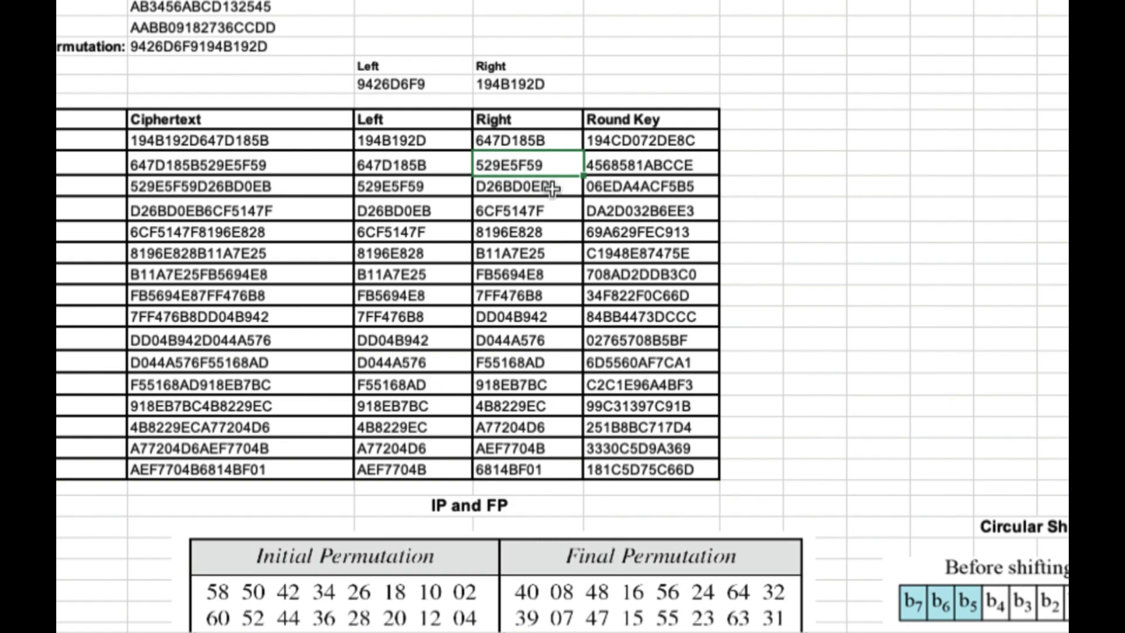
pyautogui.click(511, 133)
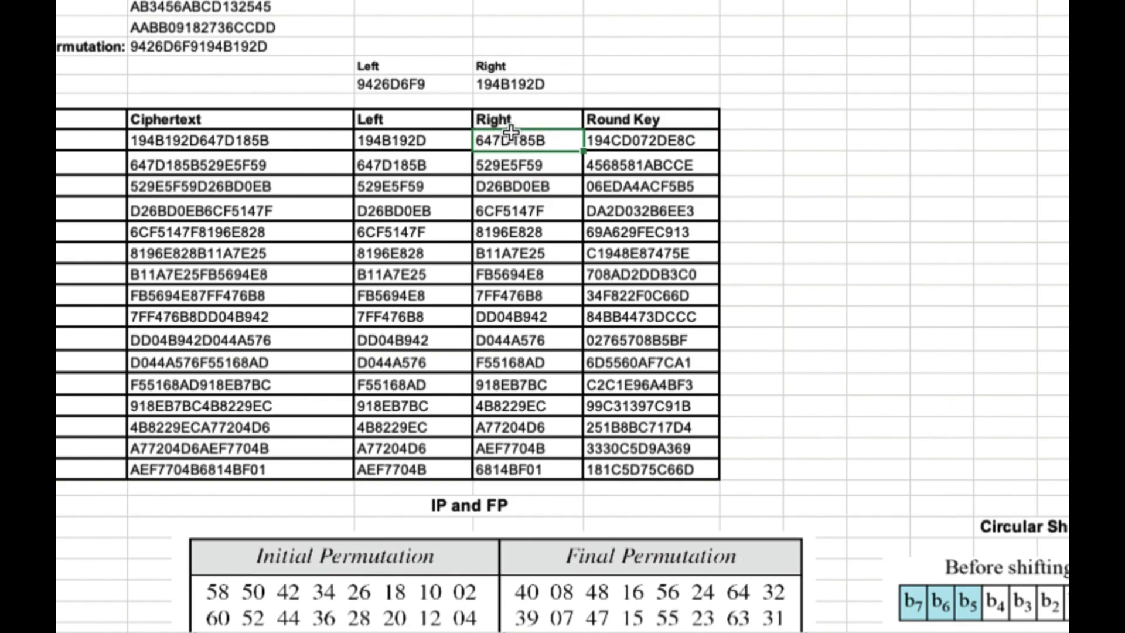
pyautogui.click(422, 164)
pyautogui.click(410, 191)
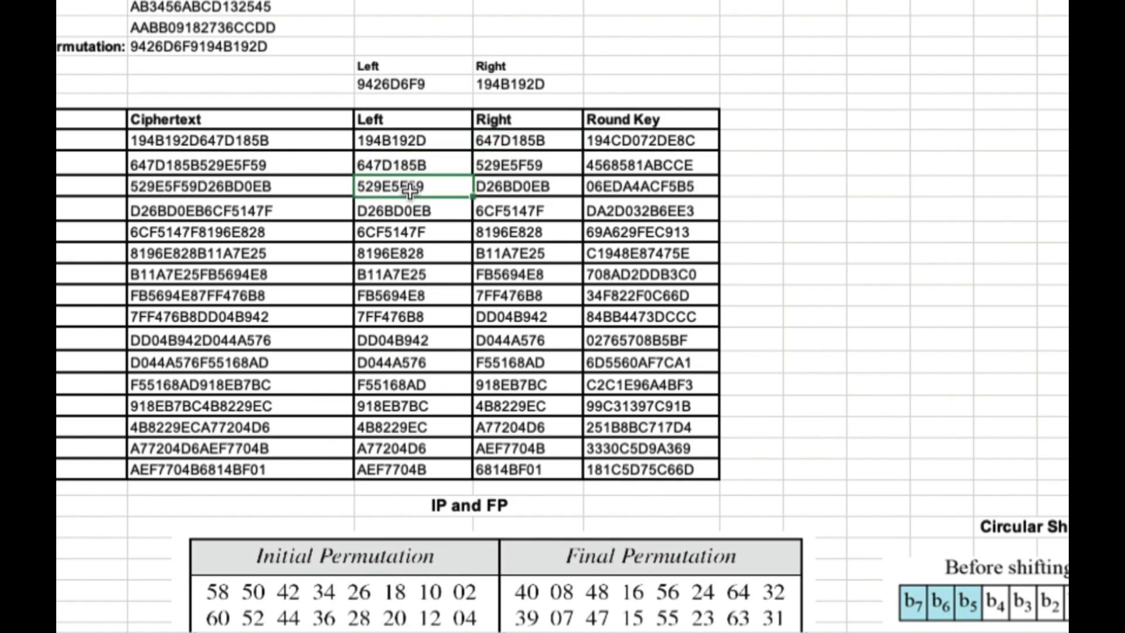